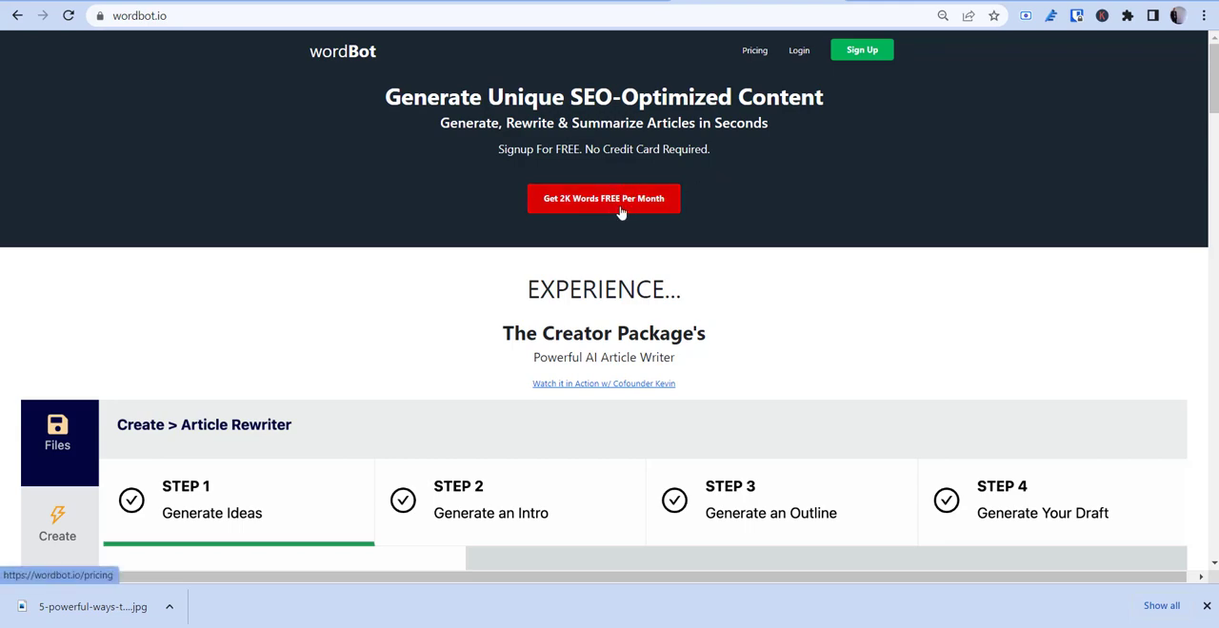
Step: Log in to wordBot with the account e-mail and password
scroll(640, 214, down, 4)
scroll(639, 208, up, 4)
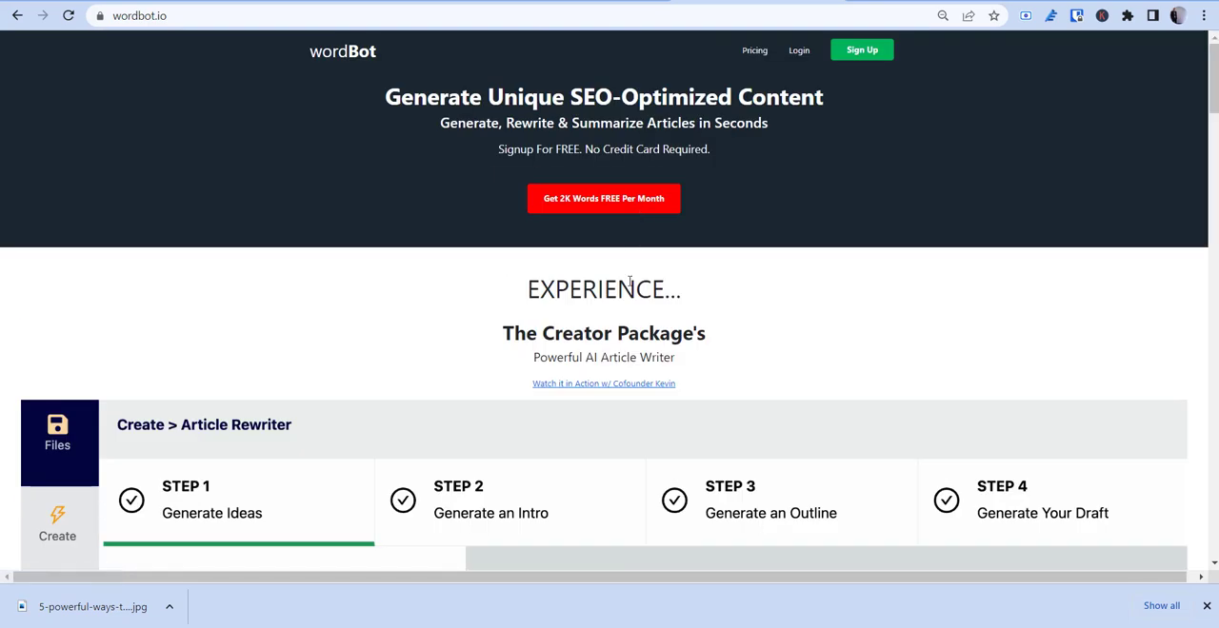
scroll(629, 282, down, 8)
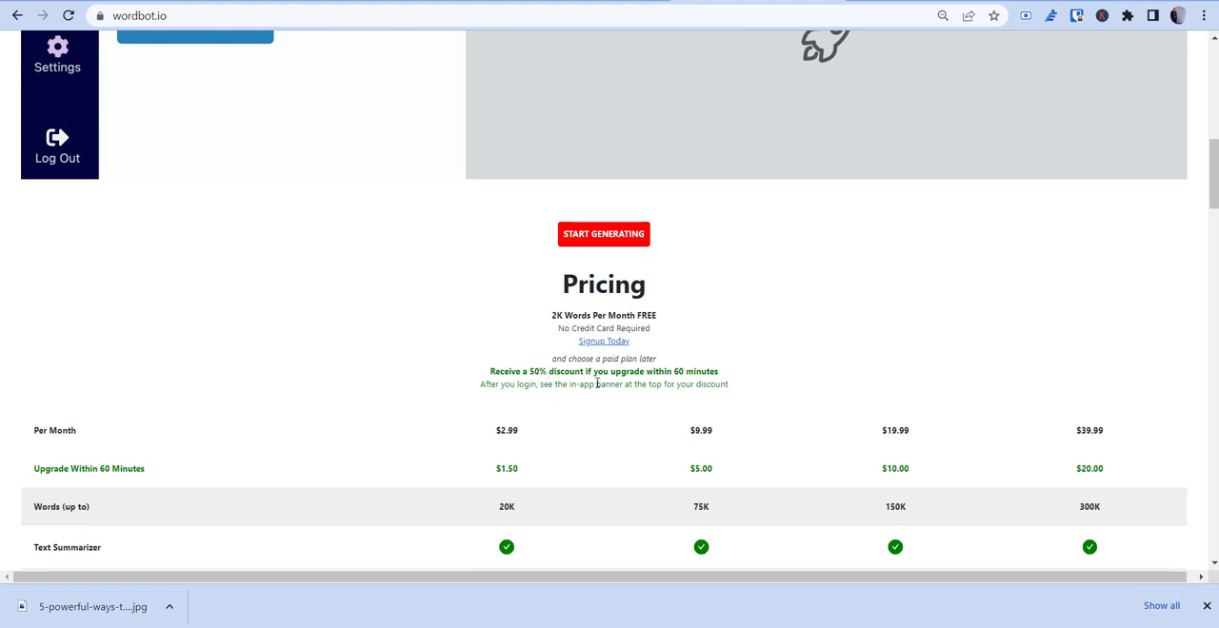
scroll(512, 336, up, 10)
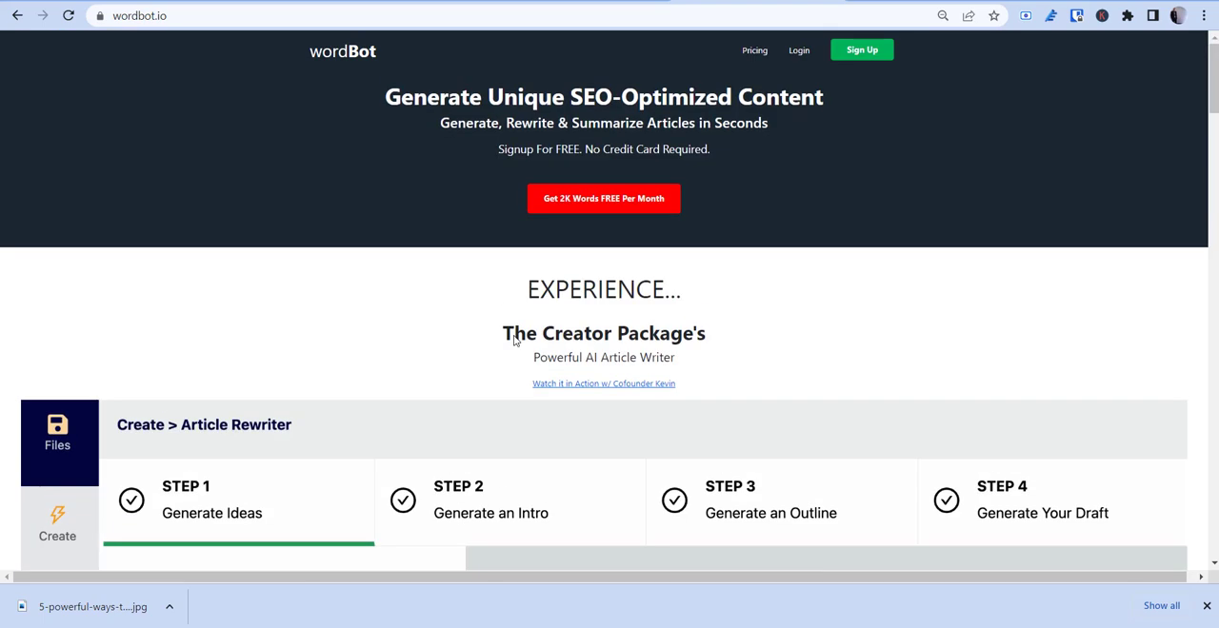
click(806, 56)
click(539, 204)
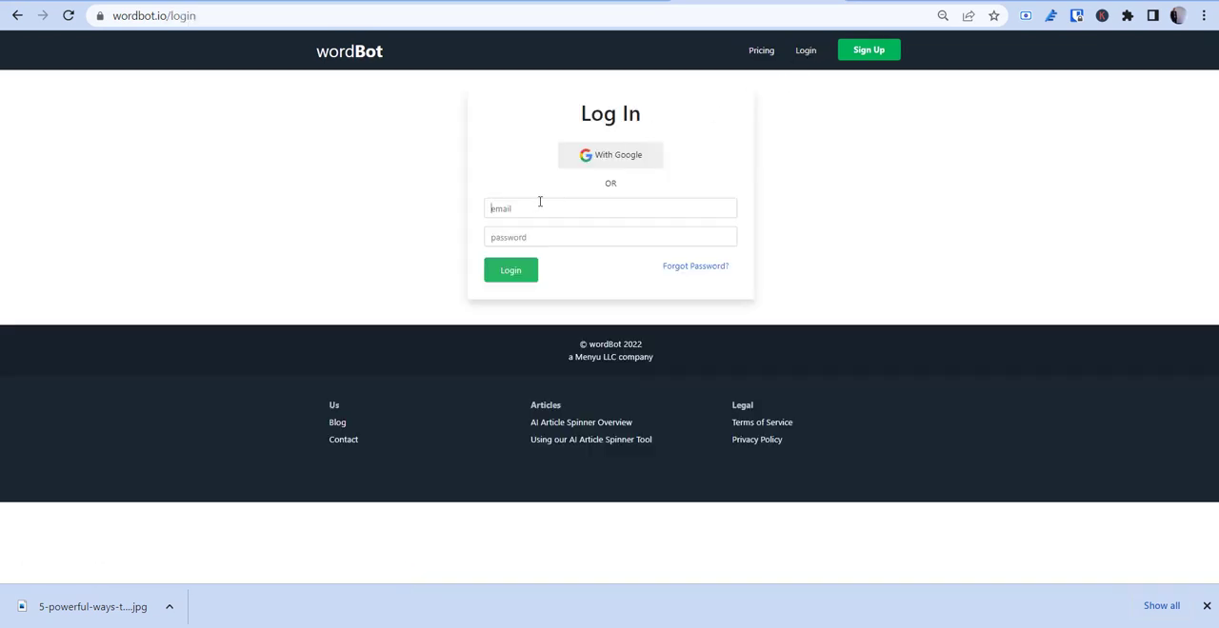
click(579, 244)
click(492, 238)
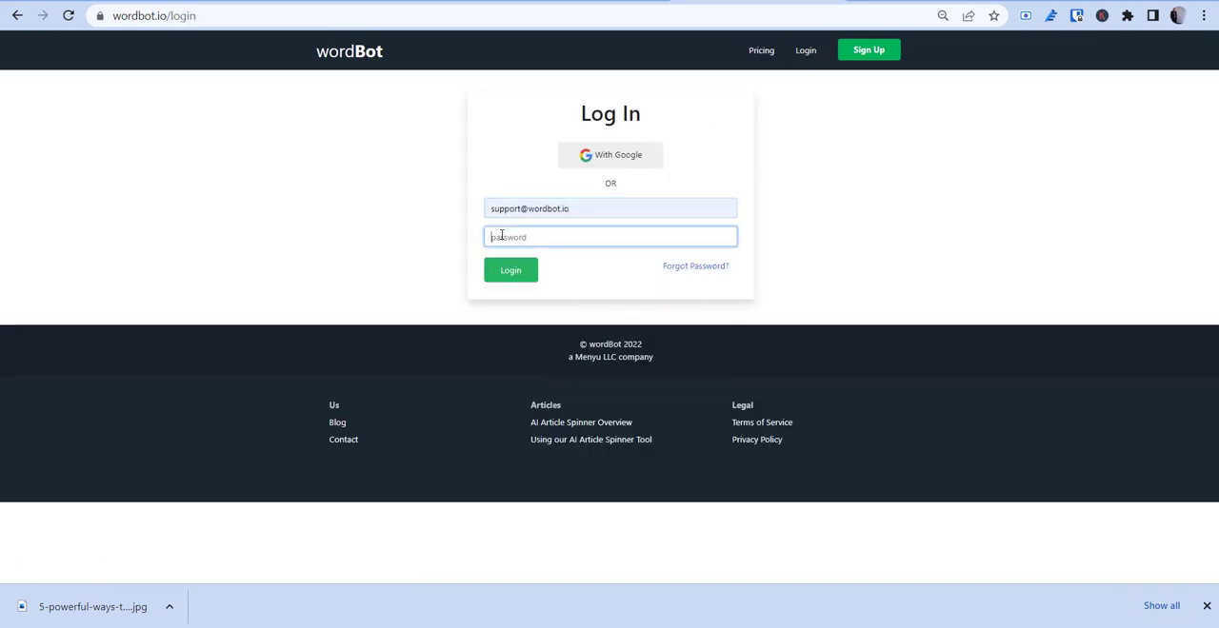
text(••••••••••)
key(Return)
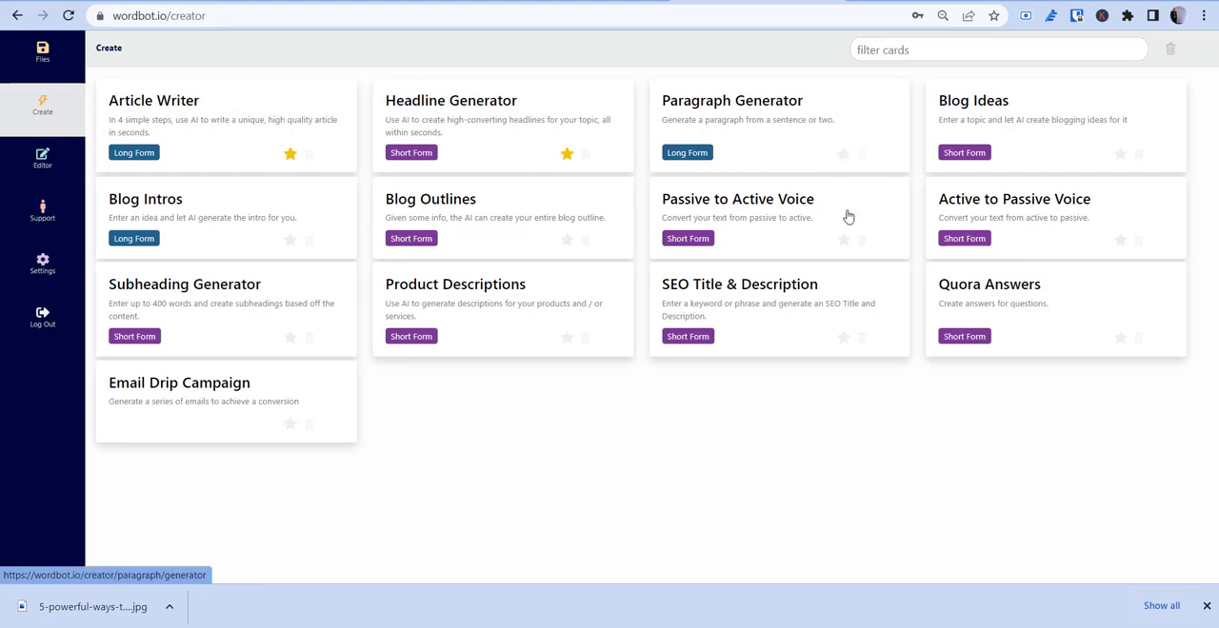
Step: Open the Editor and place the cursor in the empty document
click(43, 162)
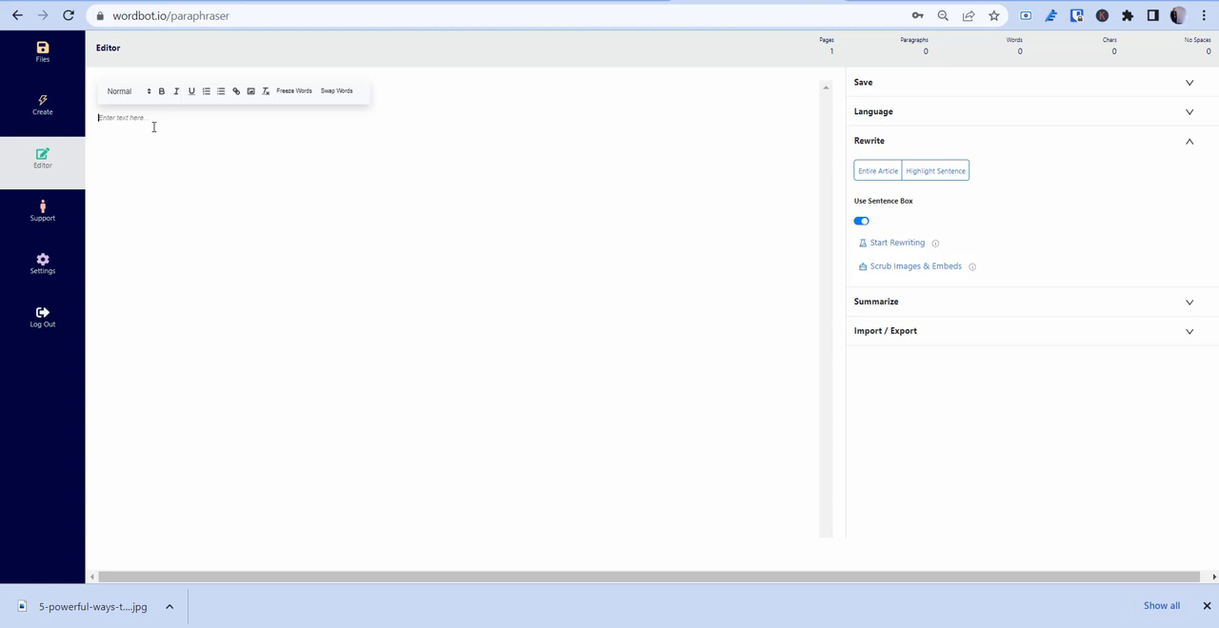
click(114, 185)
click(113, 173)
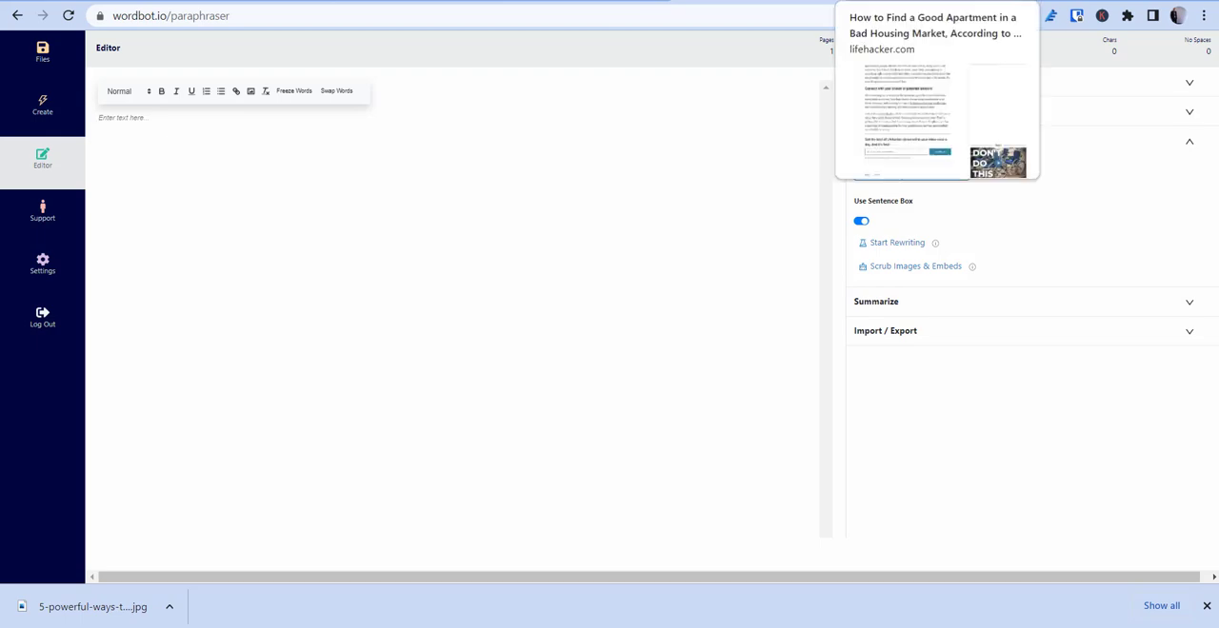
Step: Switch to the Lifehacker article on finding a good apartment and copy its body from the introduction through the broker paragraph
click(914, 1)
scroll(496, 226, up, 8)
scroll(473, 232, up, 5)
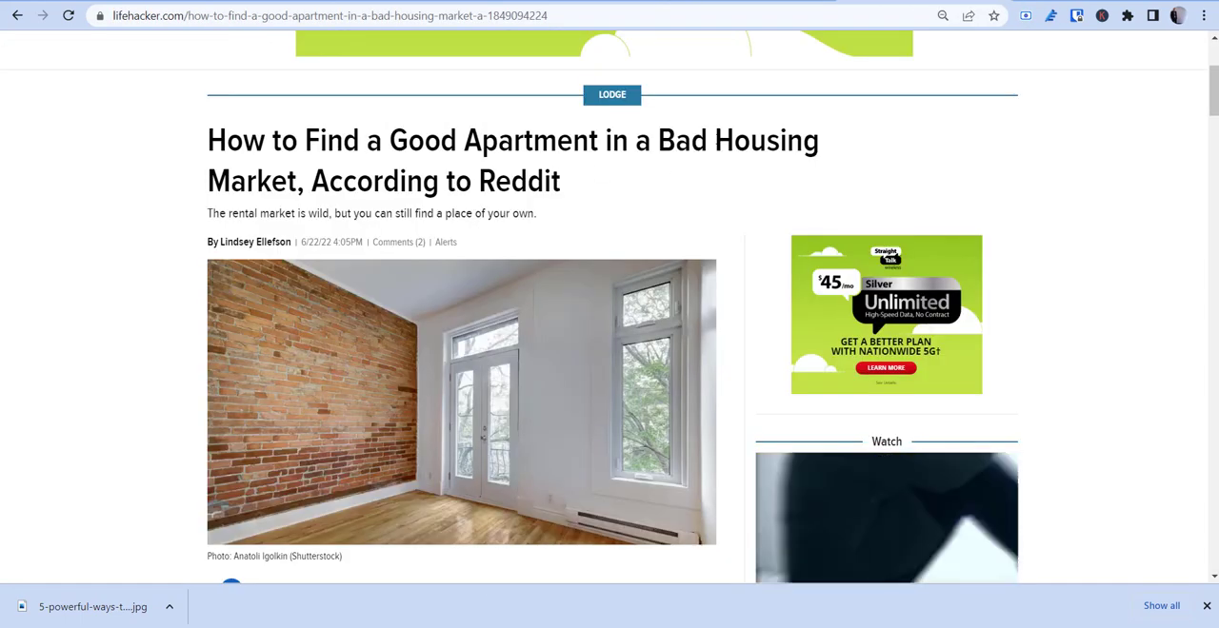
scroll(533, 239, down, 4)
scroll(523, 243, down, 1)
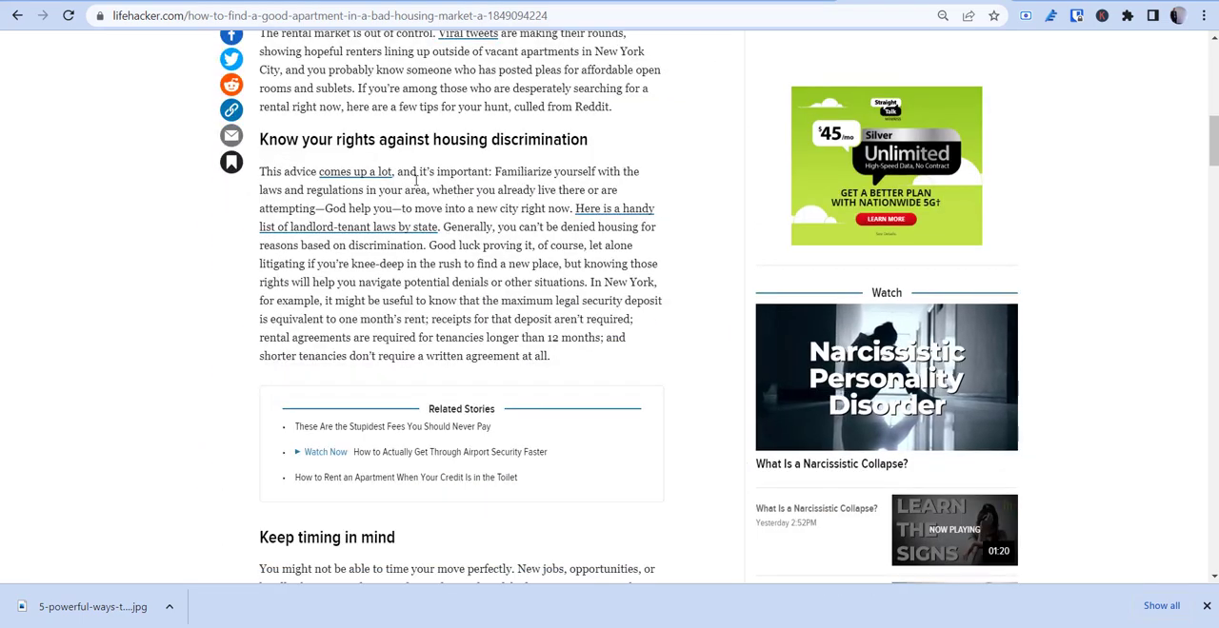
scroll(381, 228, up, 1)
drag(255, 219, 503, 310)
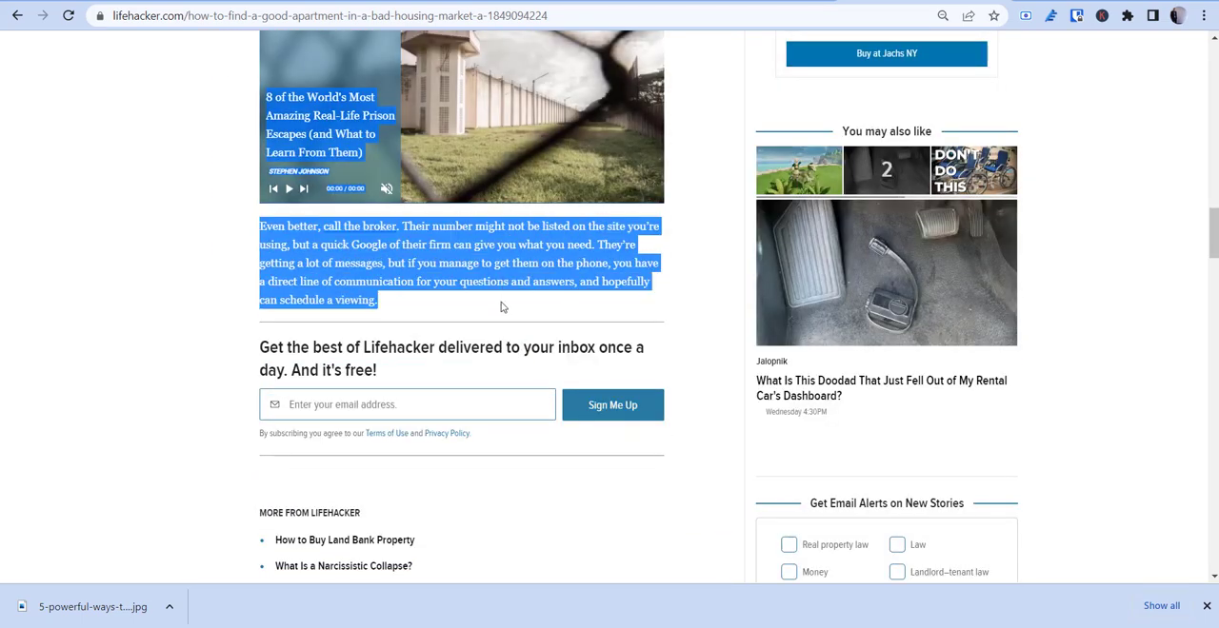
right_click(470, 262)
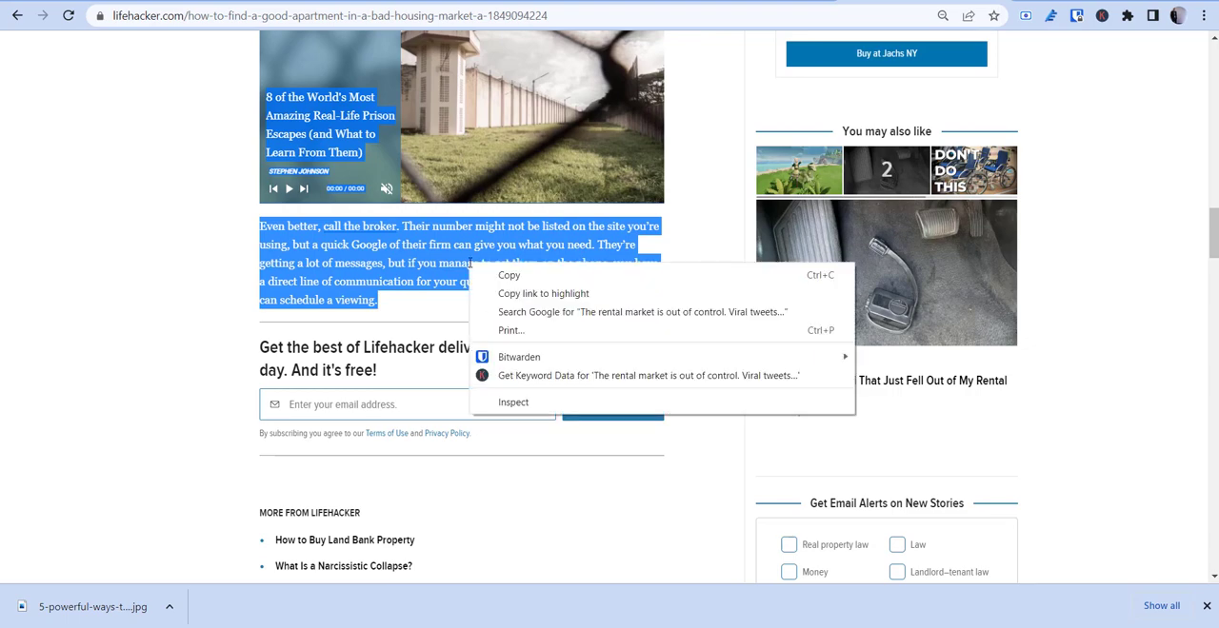
click(499, 275)
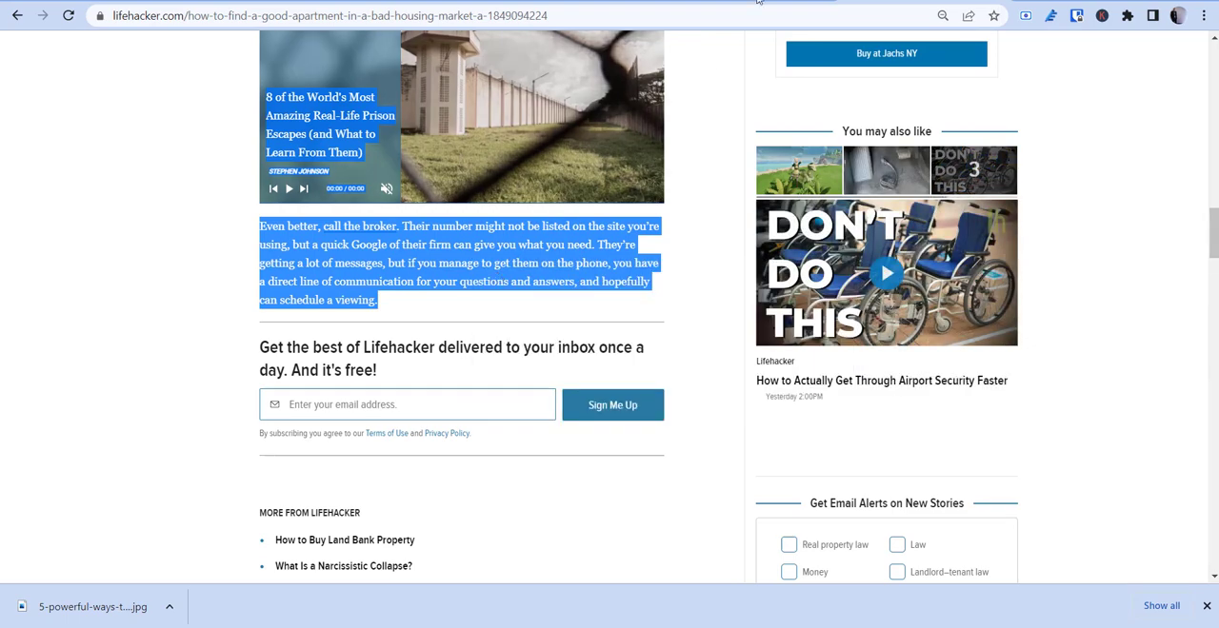
Step: Paste the copied article into the empty wordBot editor document and look through the pasted content
click(724, 2)
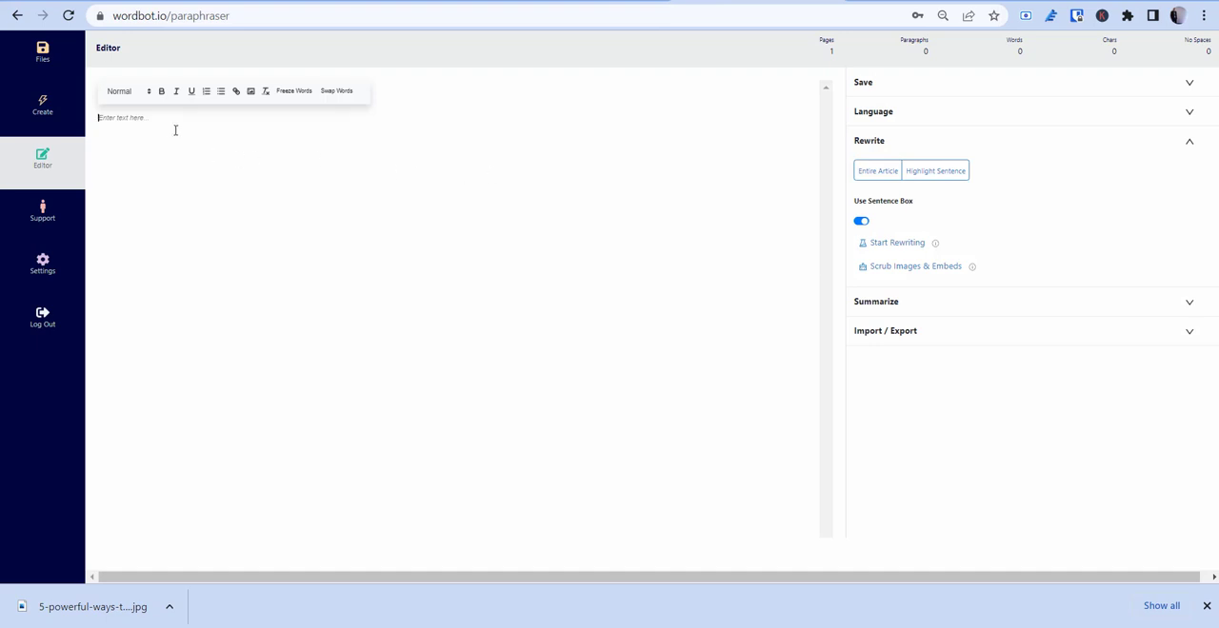
key(ctrl+v)
scroll(255, 195, up, 1)
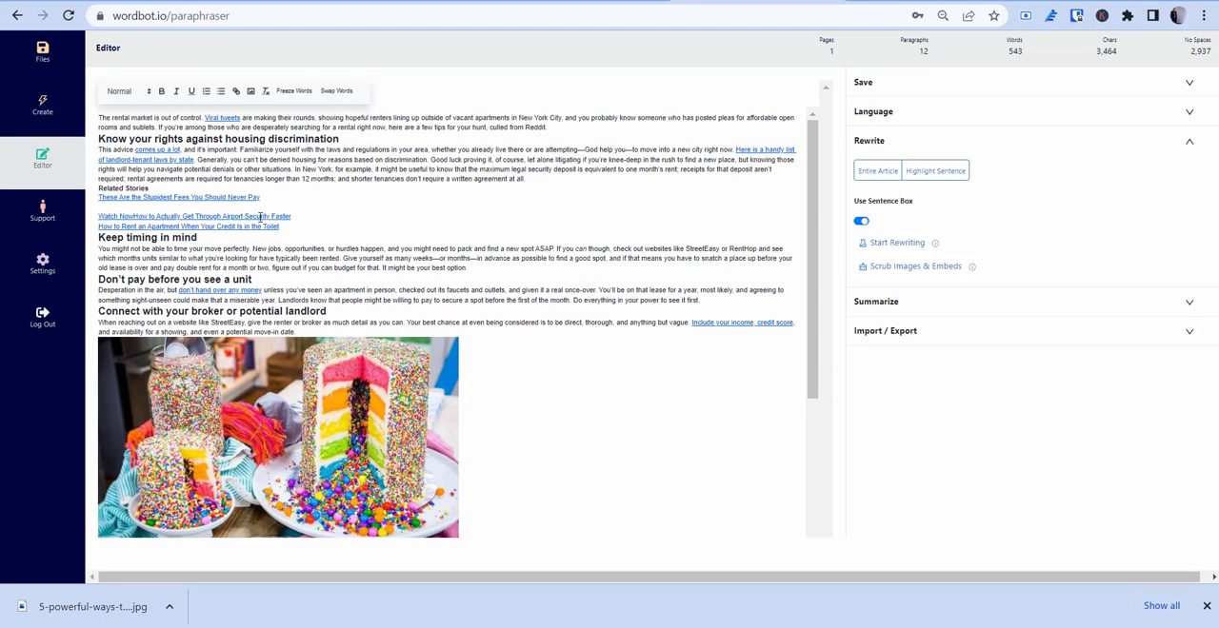
scroll(270, 222, down, 4)
scroll(296, 240, up, 4)
Step: Scrub the images and embeds from the entire pasted article
click(160, 228)
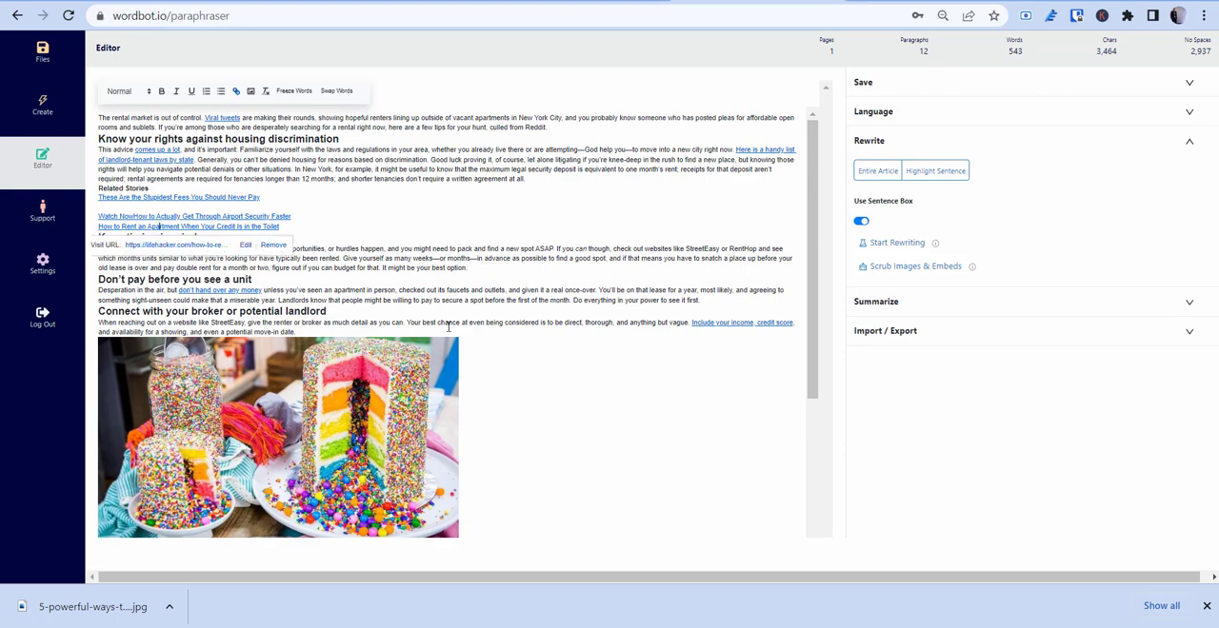
click(448, 327)
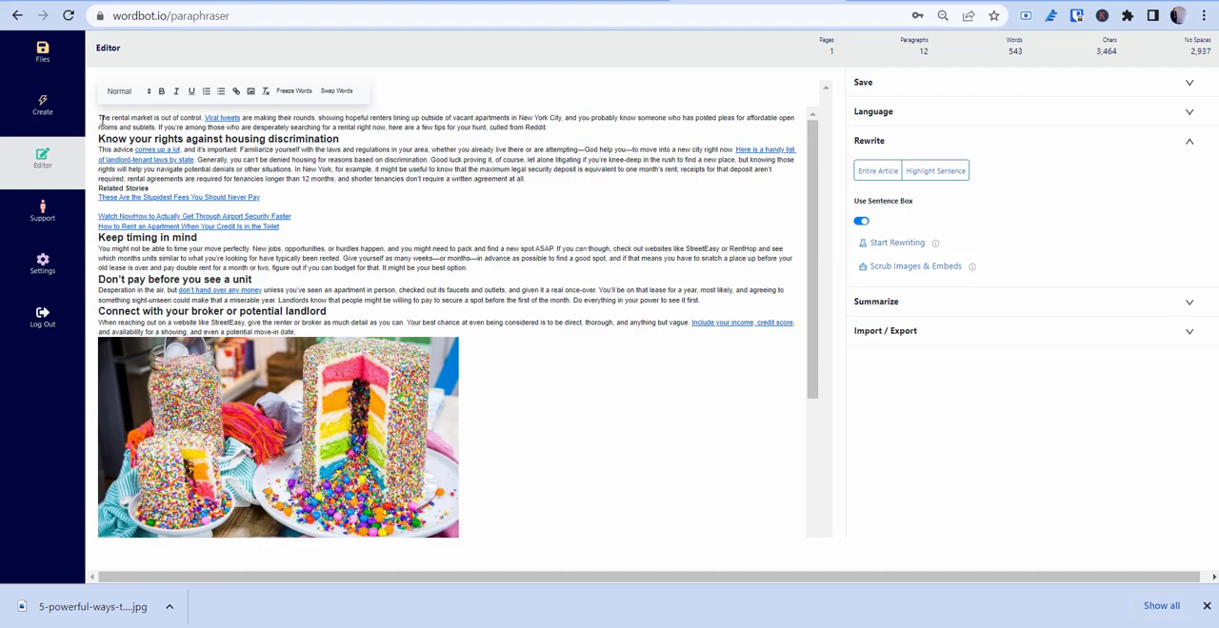
drag(102, 116, 535, 605)
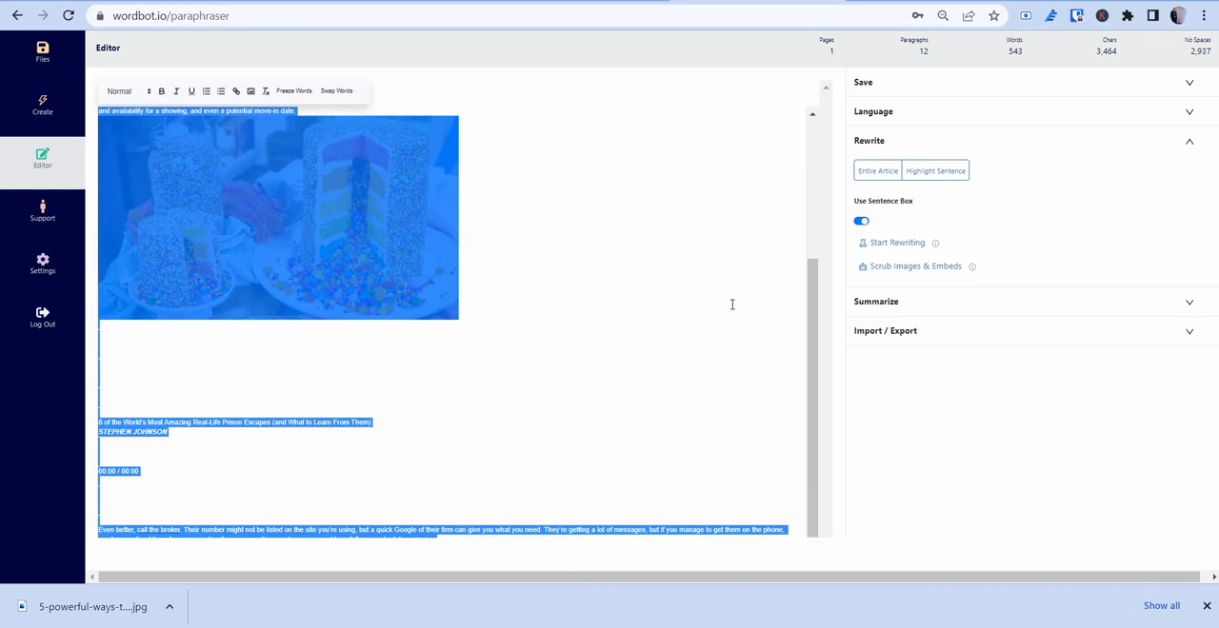
click(908, 275)
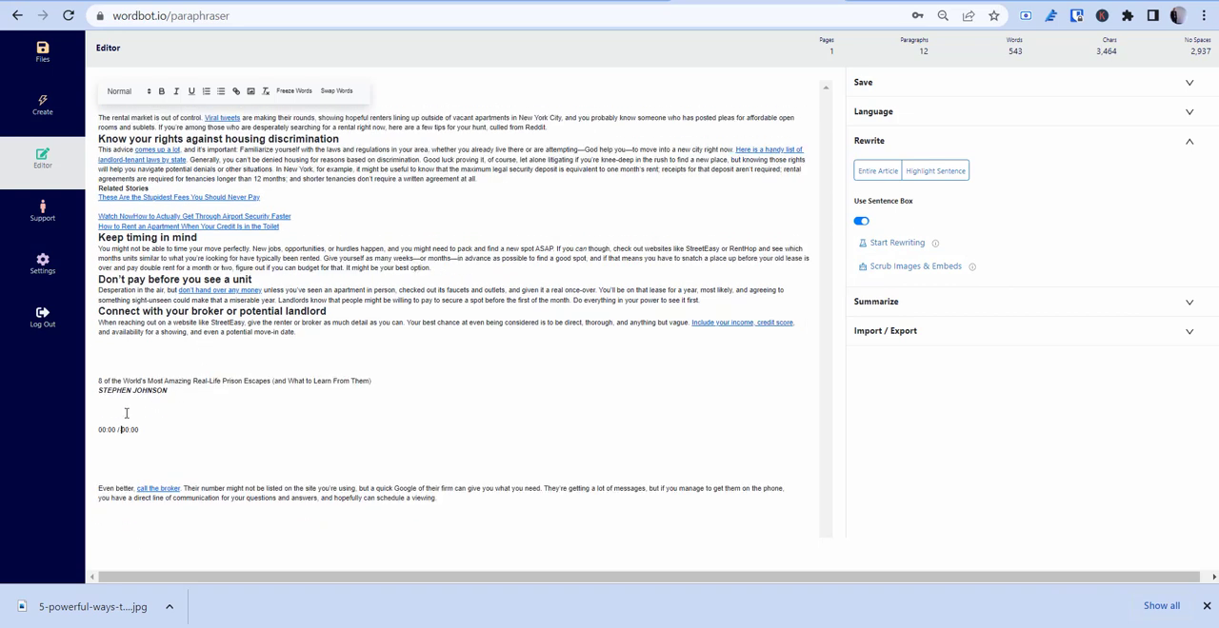
Step: Delete the blank lines and all remaining text after the first paragraph under "Connect with your broker or potential landlord"
click(126, 414)
key(BackSpace)
key(BackSpace)
click(122, 364)
key(BackSpace)
key(BackSpace)
click(146, 424)
key(BackSpace)
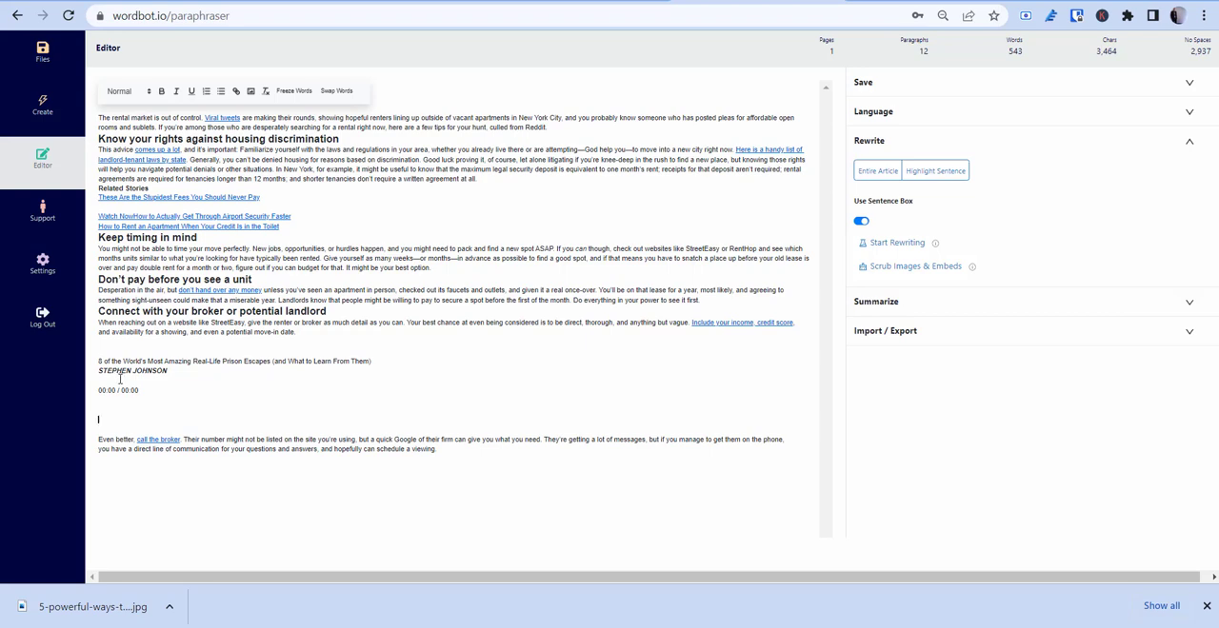
drag(105, 350, 620, 503)
key(BackSpace)
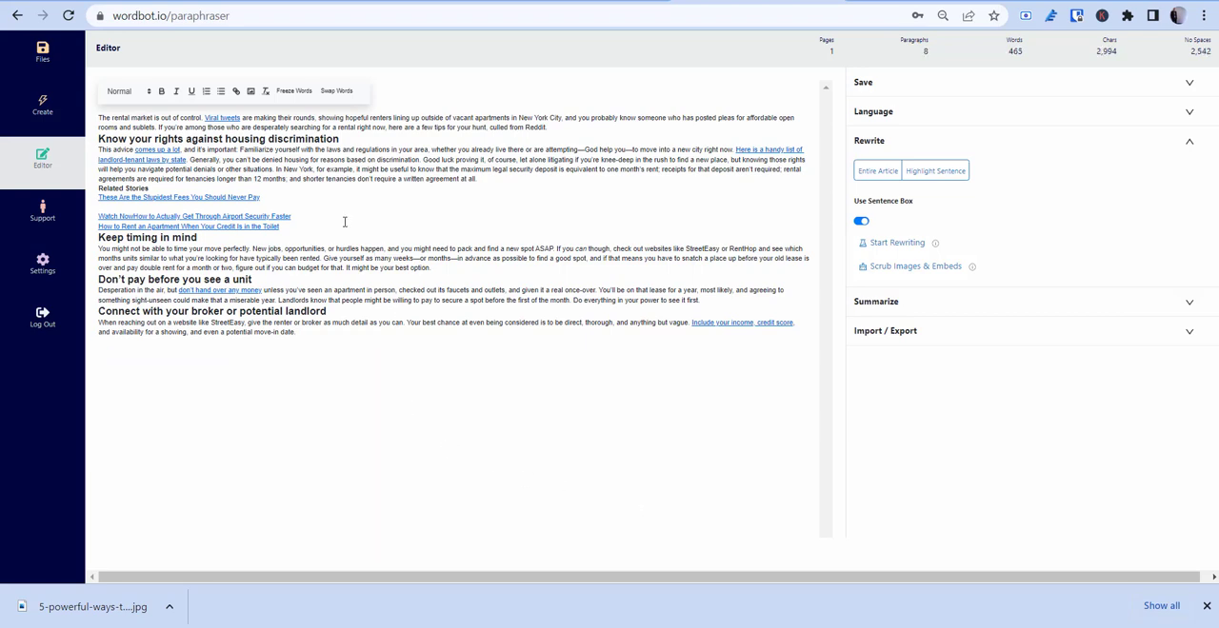
Step: Check the article's word, character and no-spaces counts
drag(411, 351, 542, 365)
double_click(1015, 51)
double_click(1105, 51)
scroll(1191, 59, right, 1)
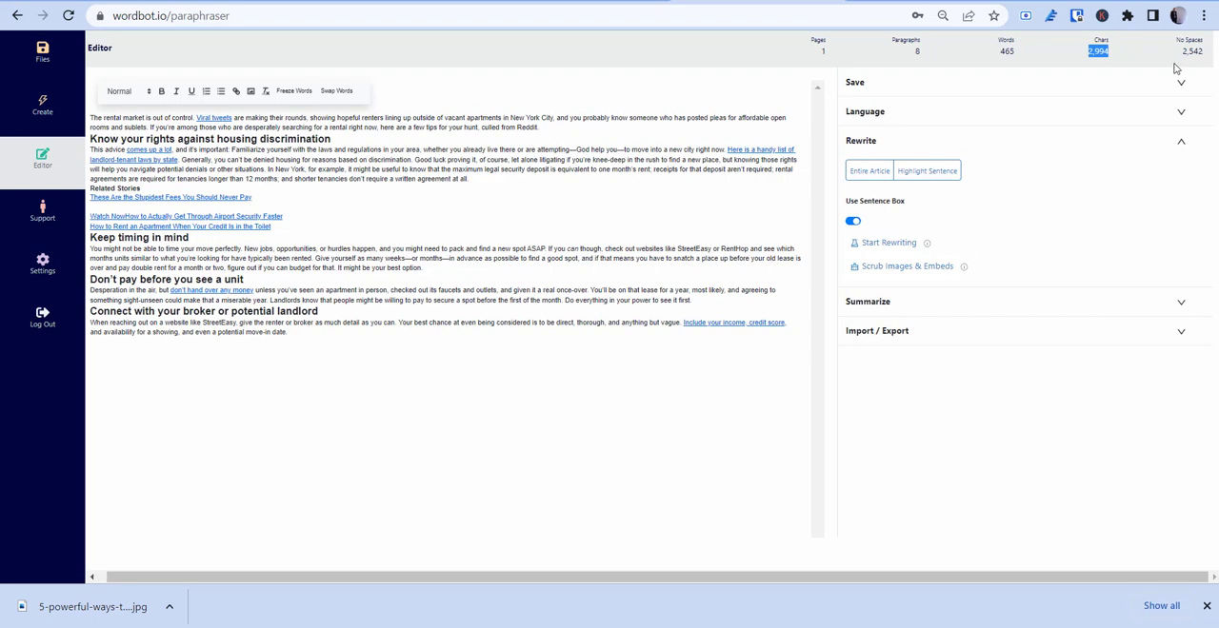
click(1177, 69)
drag(364, 579, 196, 585)
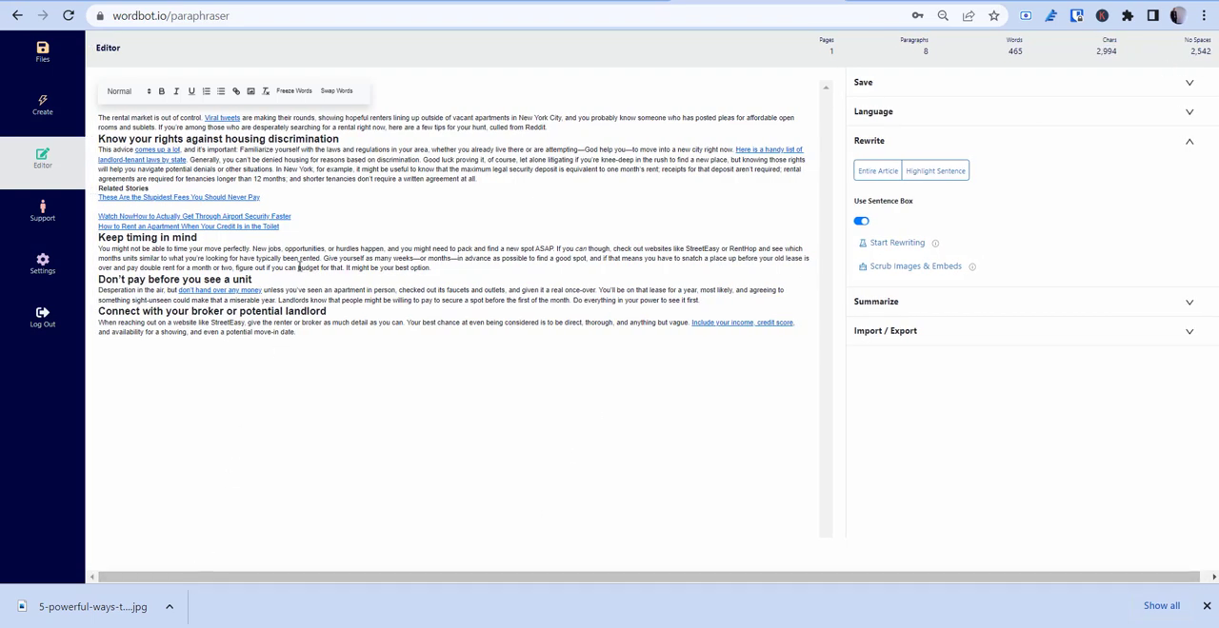
Step: Create a new save folder named "new 2022 articles"
click(902, 88)
click(940, 202)
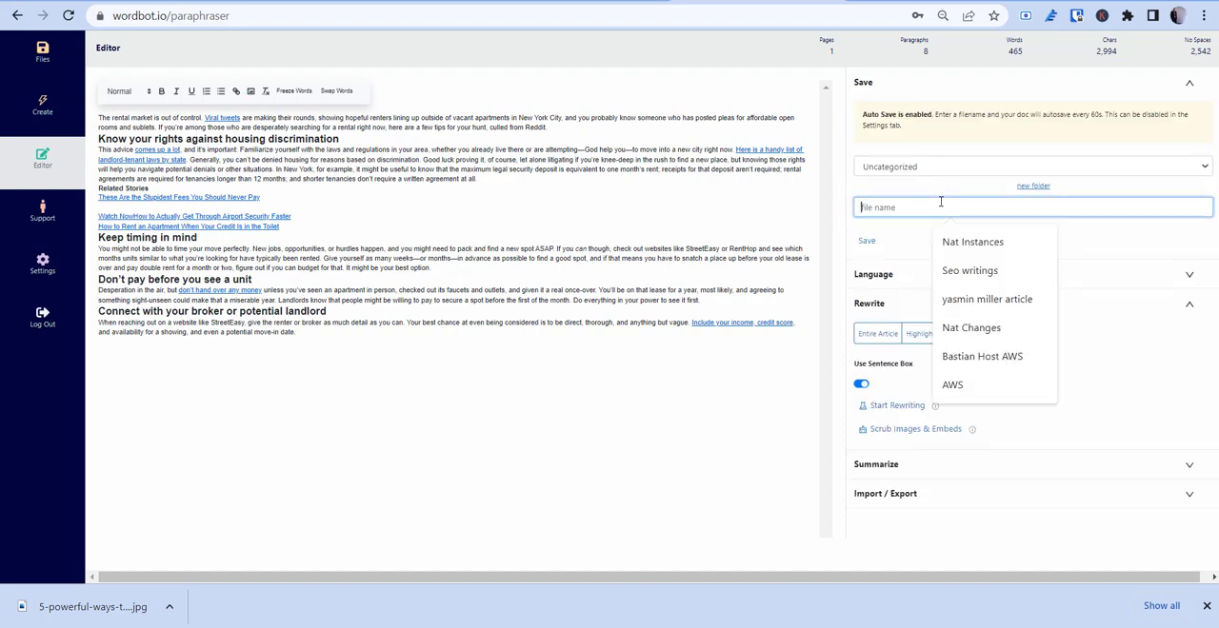
click(1033, 185)
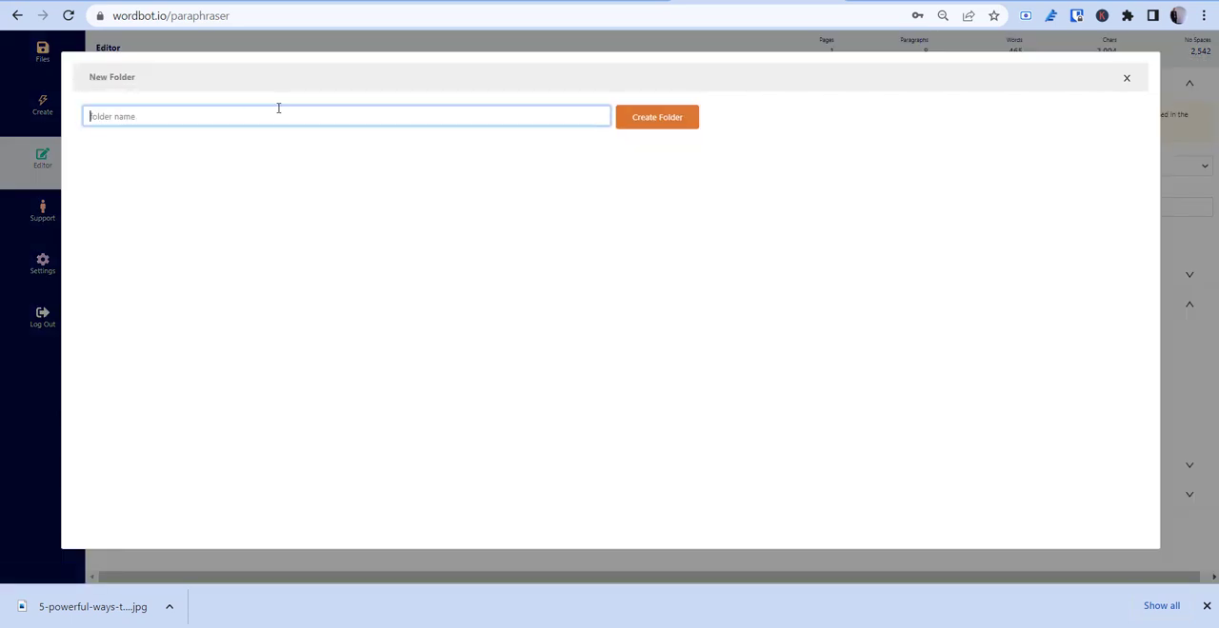
text(new a)
text(022 articles)
click(682, 121)
Step: Save the article in the "new 2022 articles" folder under the file name "housing market"
click(920, 168)
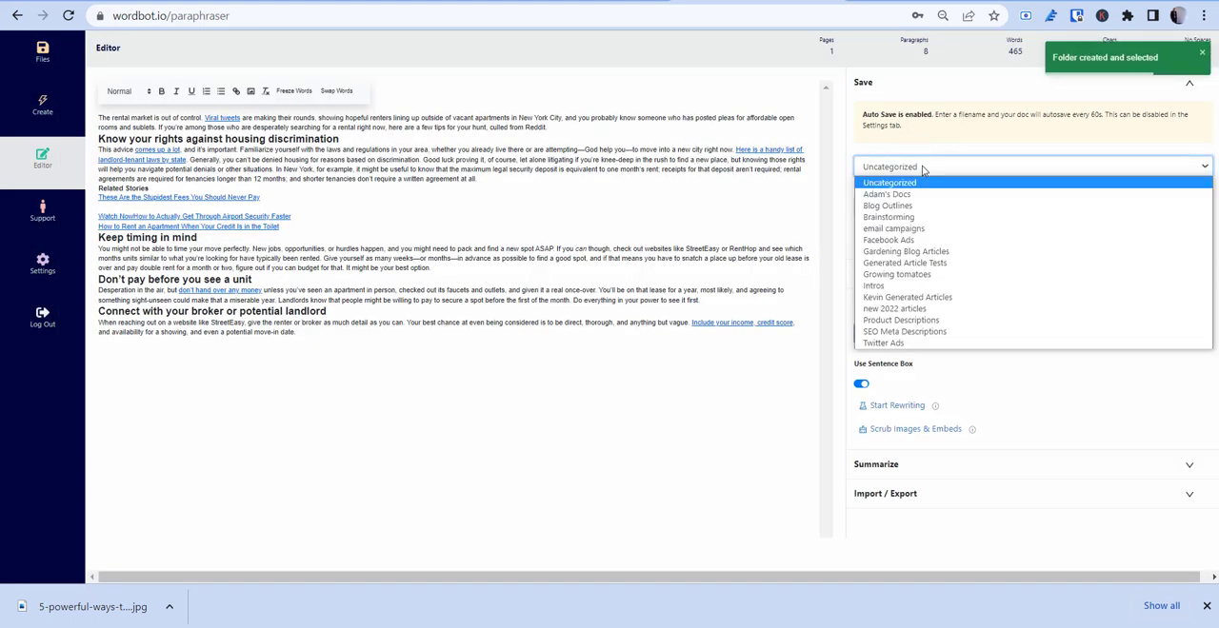
click(914, 174)
click(915, 173)
click(916, 295)
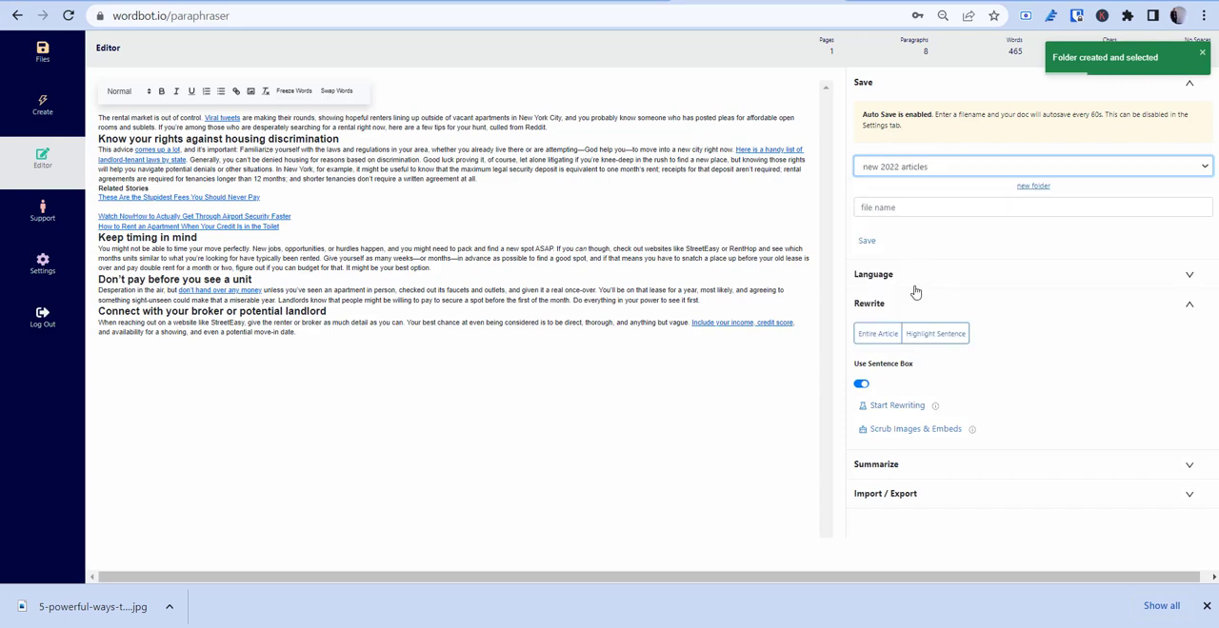
click(909, 212)
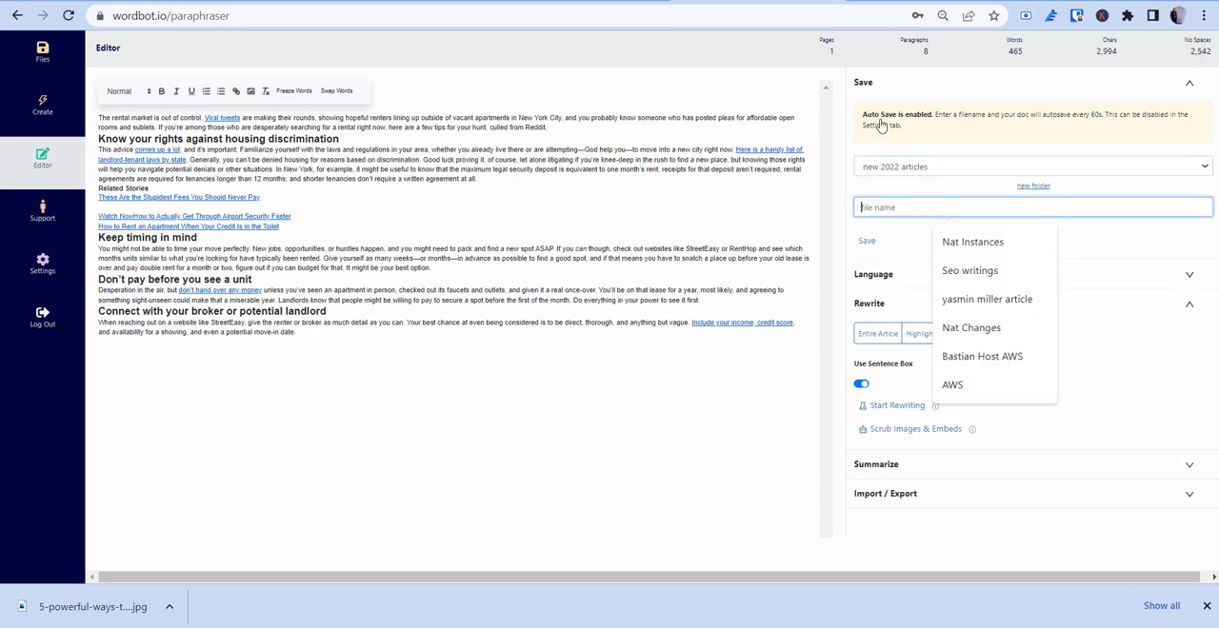
text(Housing market)
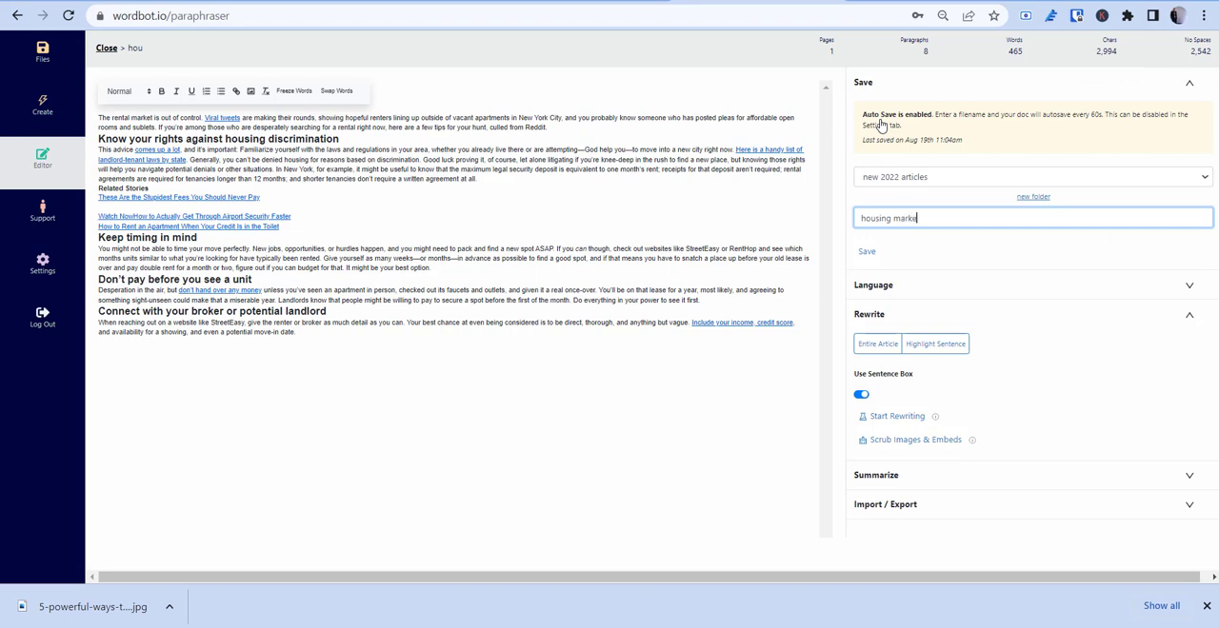
click(866, 251)
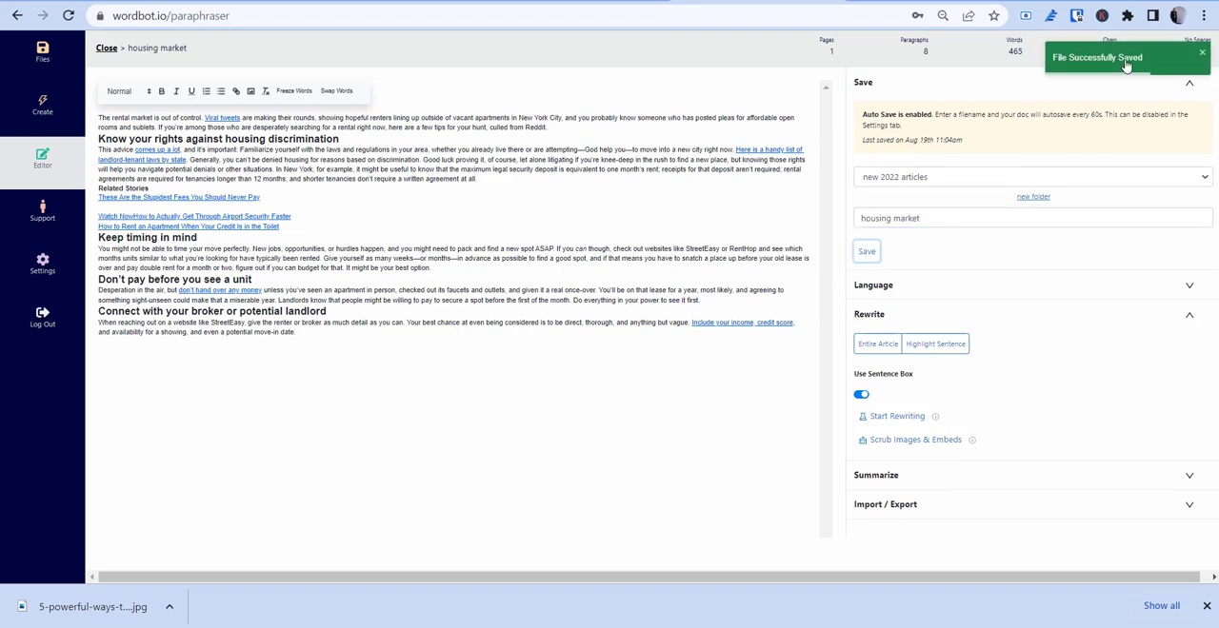
click(1202, 55)
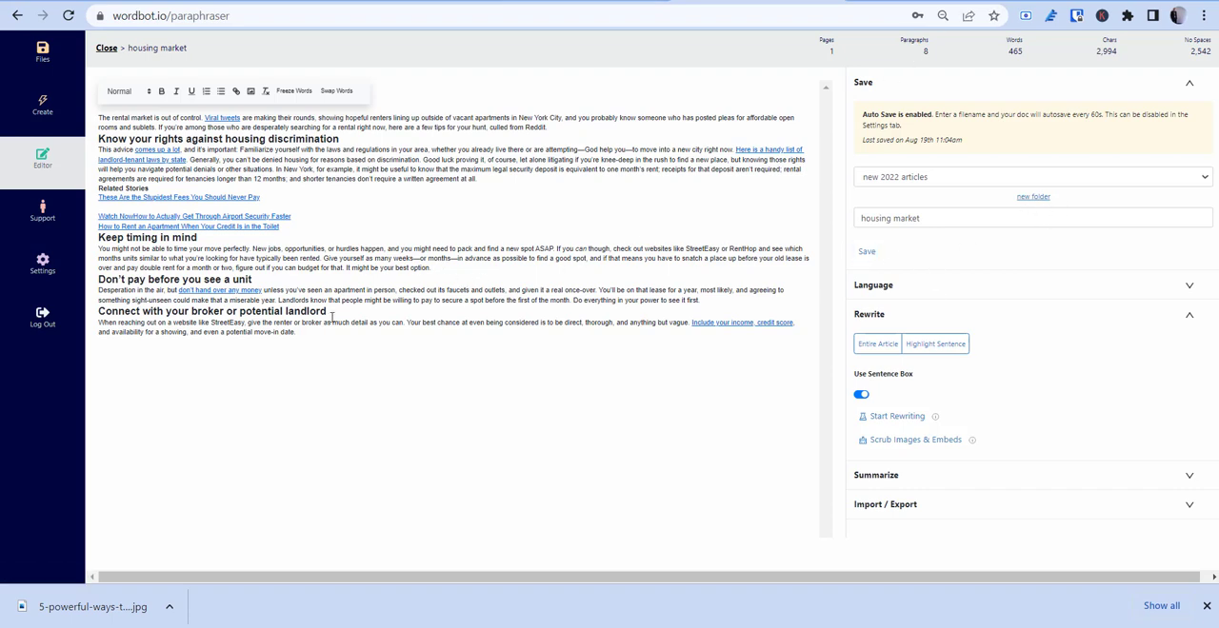
Step: Select the whole article, open the Summarize settings and choose medium as the summary length
drag(453, 369, 92, 120)
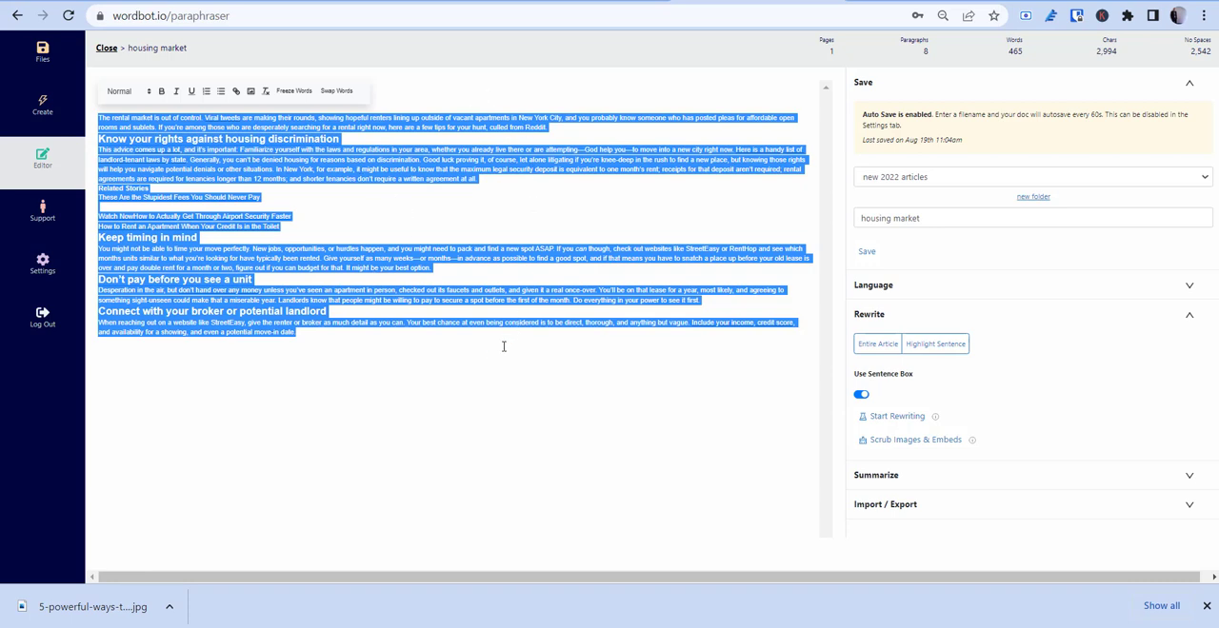
click(428, 302)
key(ctrl+a)
click(902, 477)
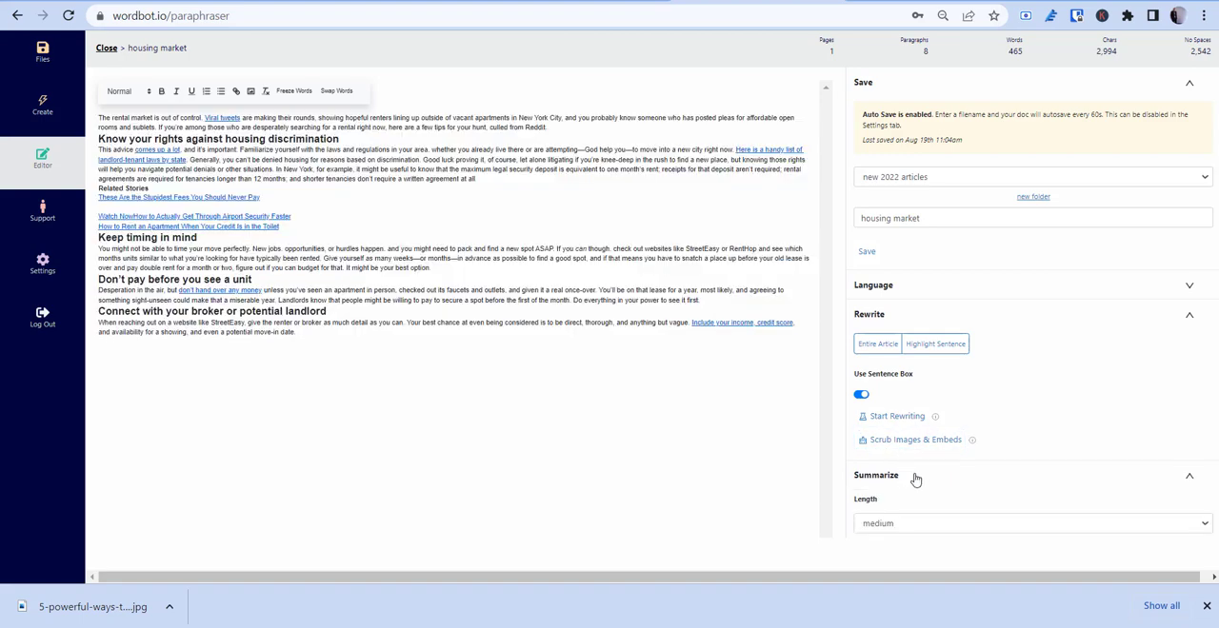
scroll(914, 481, down, 1)
click(895, 422)
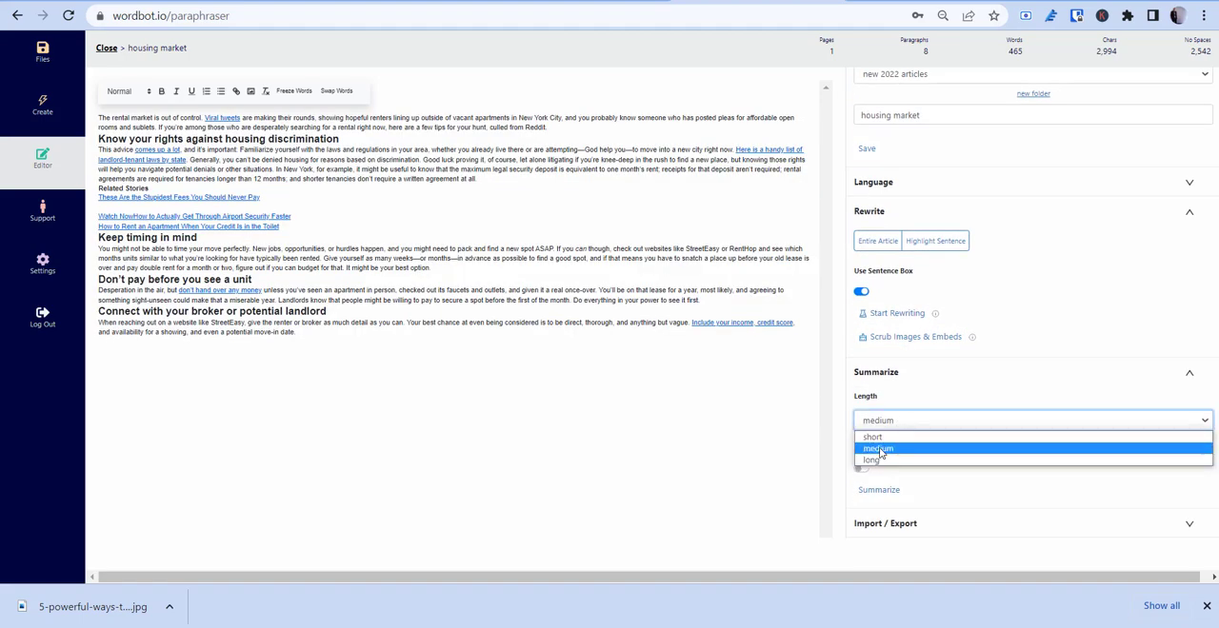
click(879, 449)
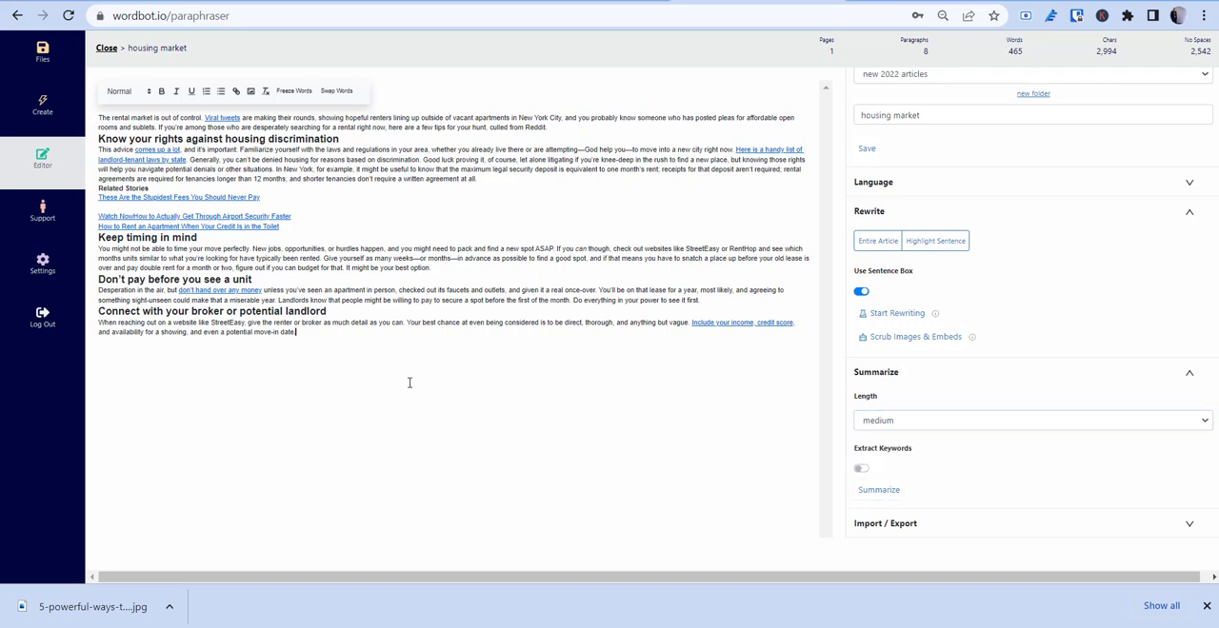
Step: Summarize the entire selected article at medium length and enlarge the page to read the summary
drag(400, 376, 43, 109)
key(ctrl+c)
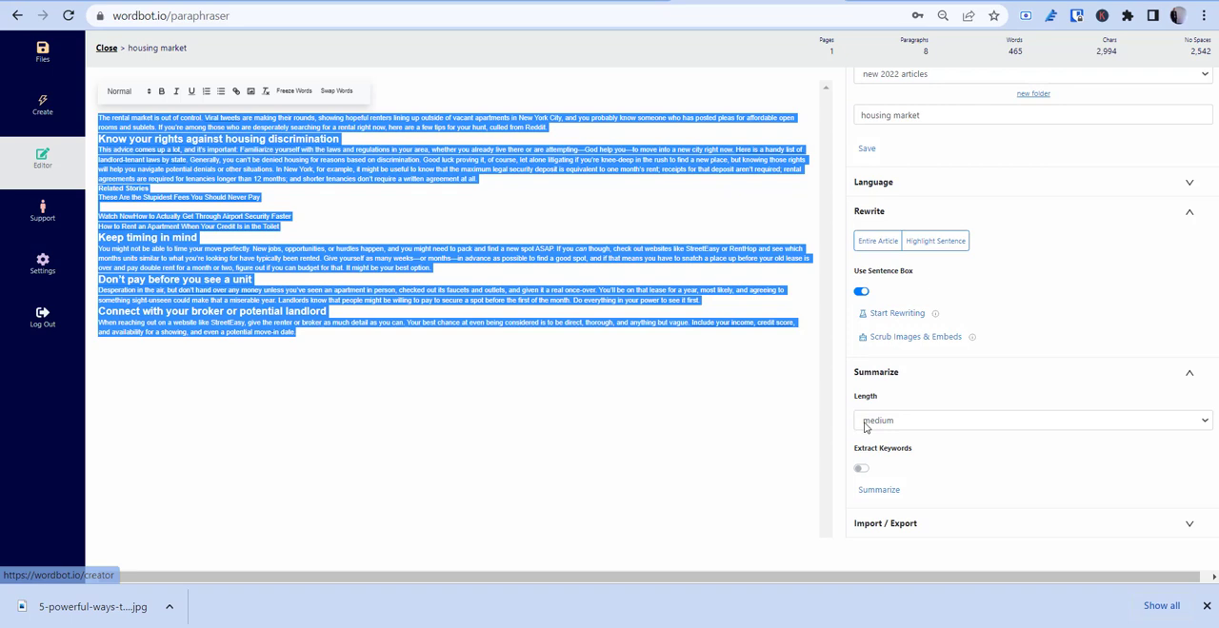
click(887, 490)
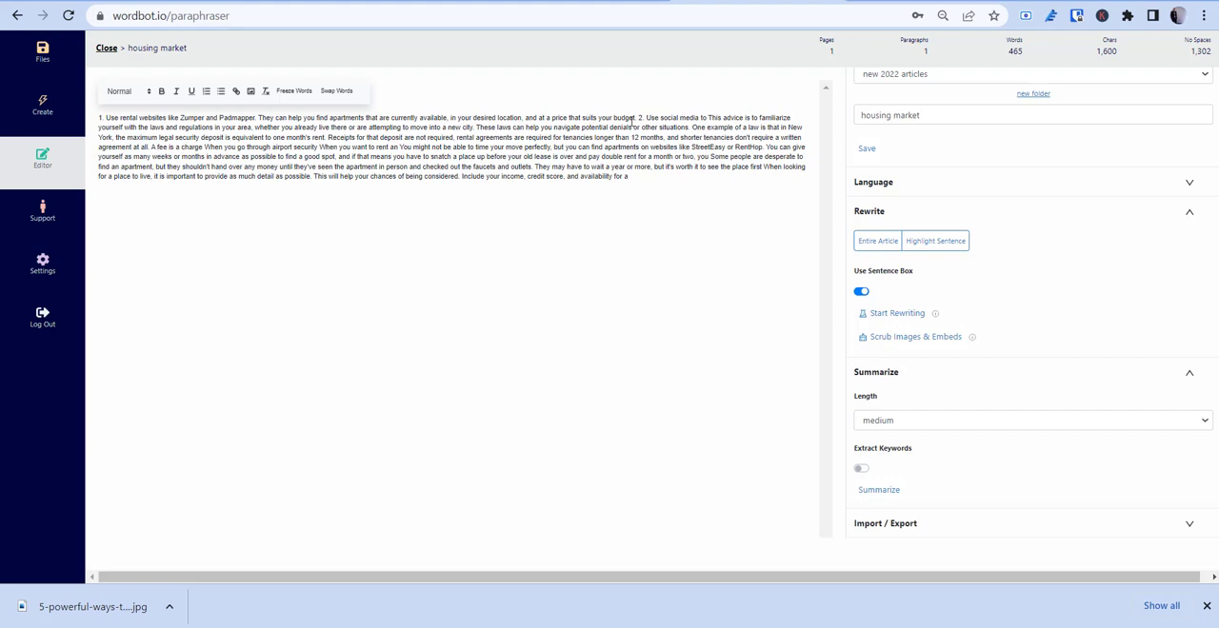
key(ctrl+plus)
key(ctrl+plus)
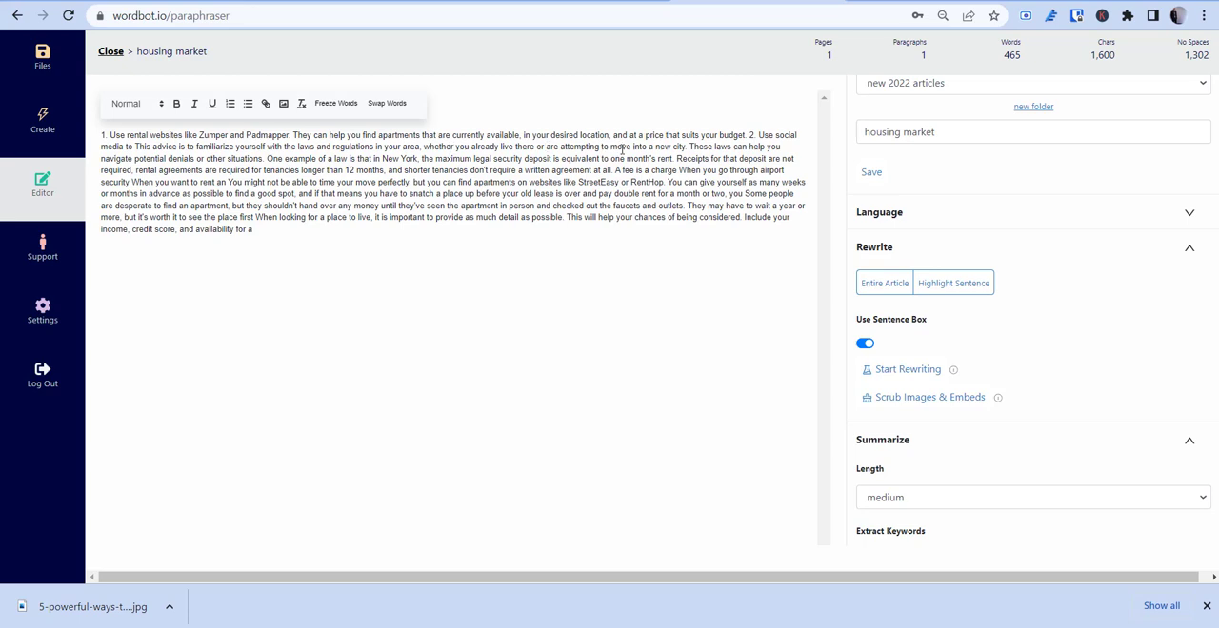
Step: Replace the whole summary in the editor with the original article text
mouse_move(323, 251)
mouse_down()
mouse_move(119, 137)
mouse_move(319, 259)
mouse_up()
key(ctrl+a)
key(ctrl+v)
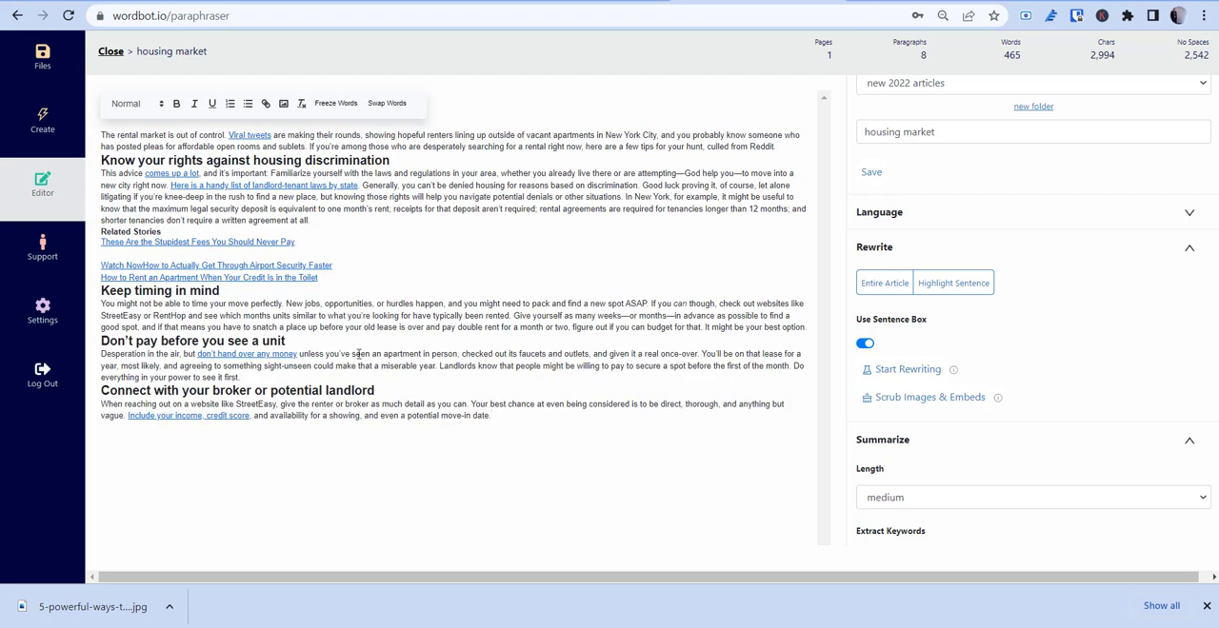
Step: Start rewriting only the paragraph under "Know your rights against housing discrimination", sentence by sentence
drag(412, 368, 419, 368)
drag(246, 216, 86, 183)
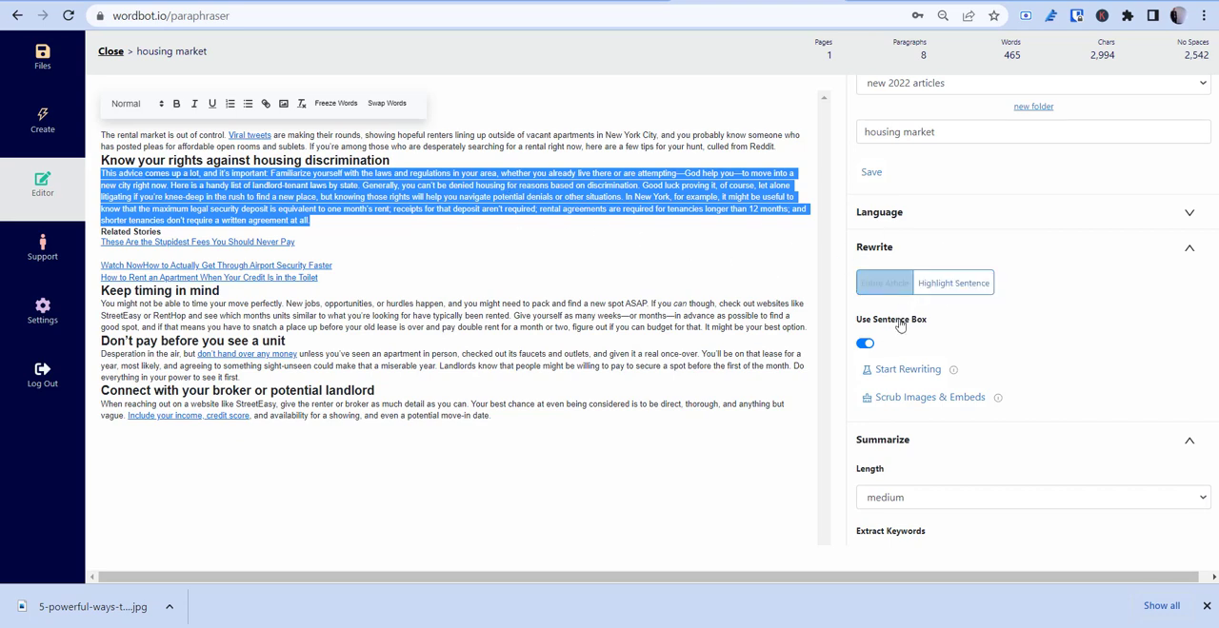
click(899, 372)
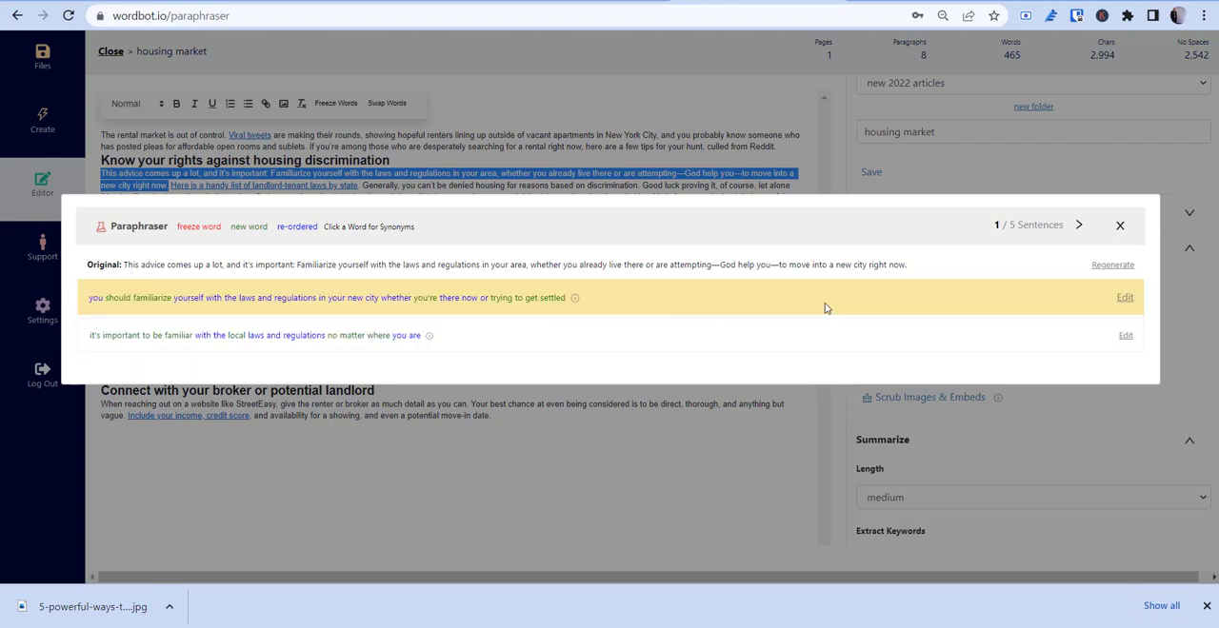
Step: Regenerate the first sentence's suggestions and choose "it's always important to be familiar with the laws and regulations in your area"
click(1106, 266)
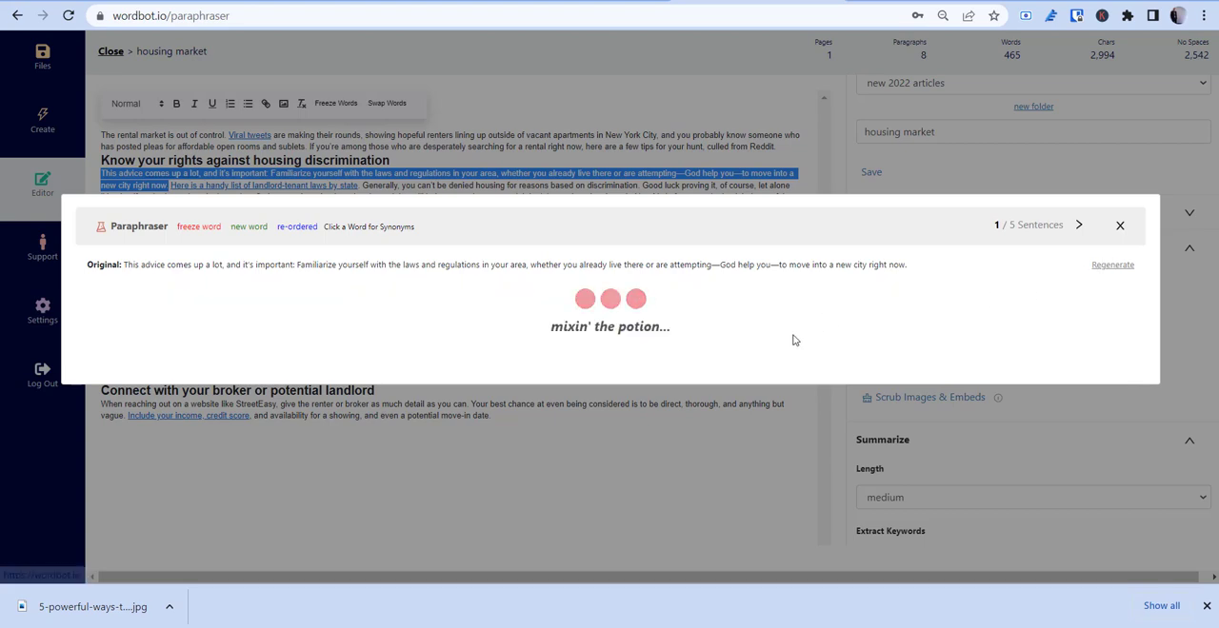
scroll(652, 329, down, 1)
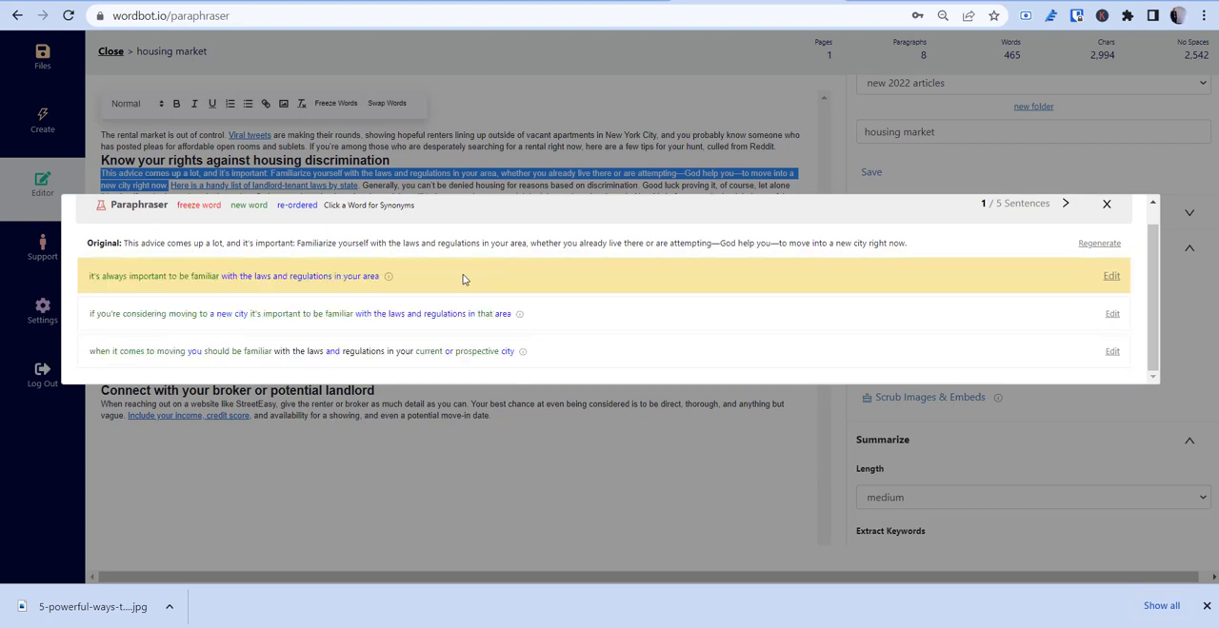
click(464, 276)
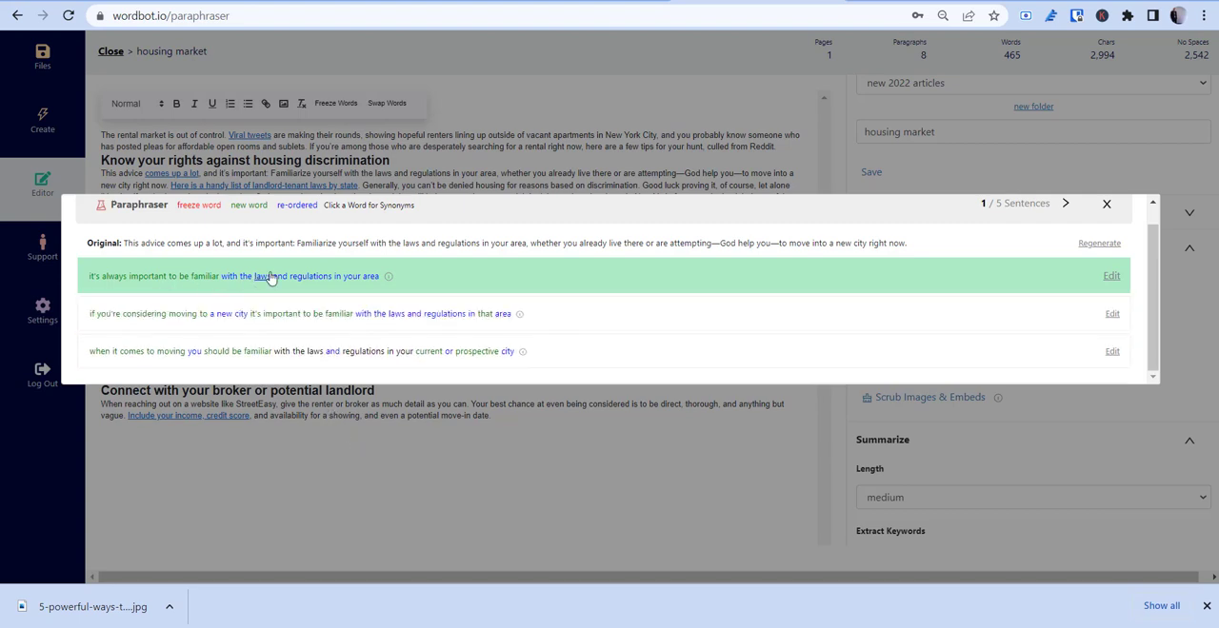
Step: Look at the manual editing option for the chosen rewrite and the synonyms for "familiar", leaving both without changes
click(1110, 276)
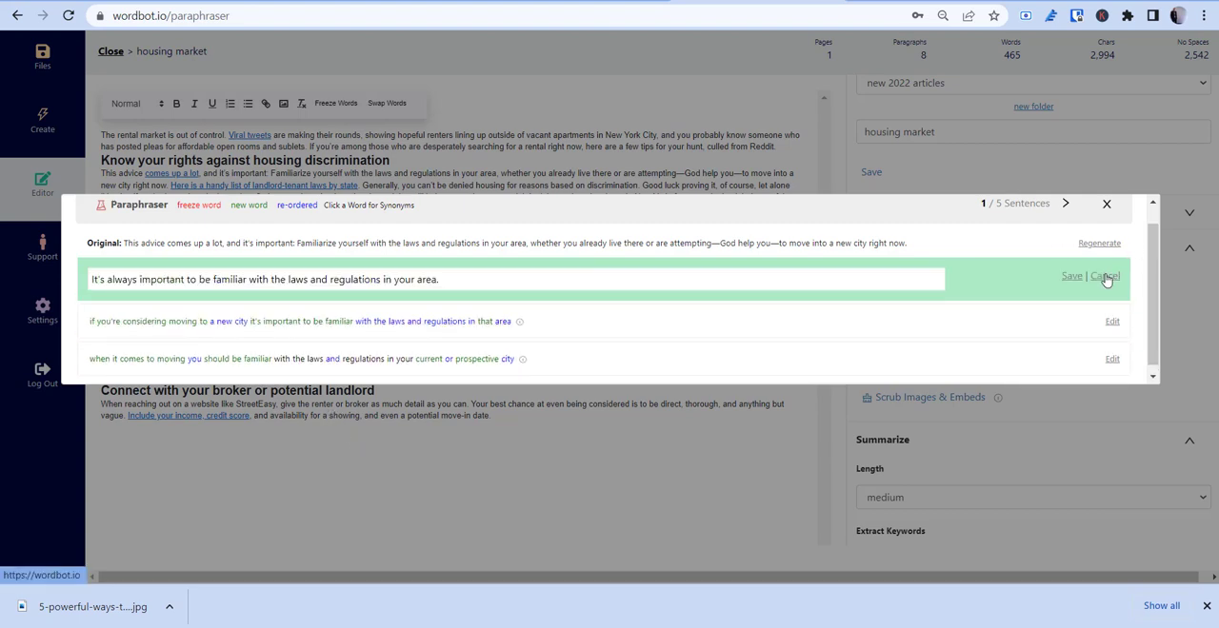
click(1105, 277)
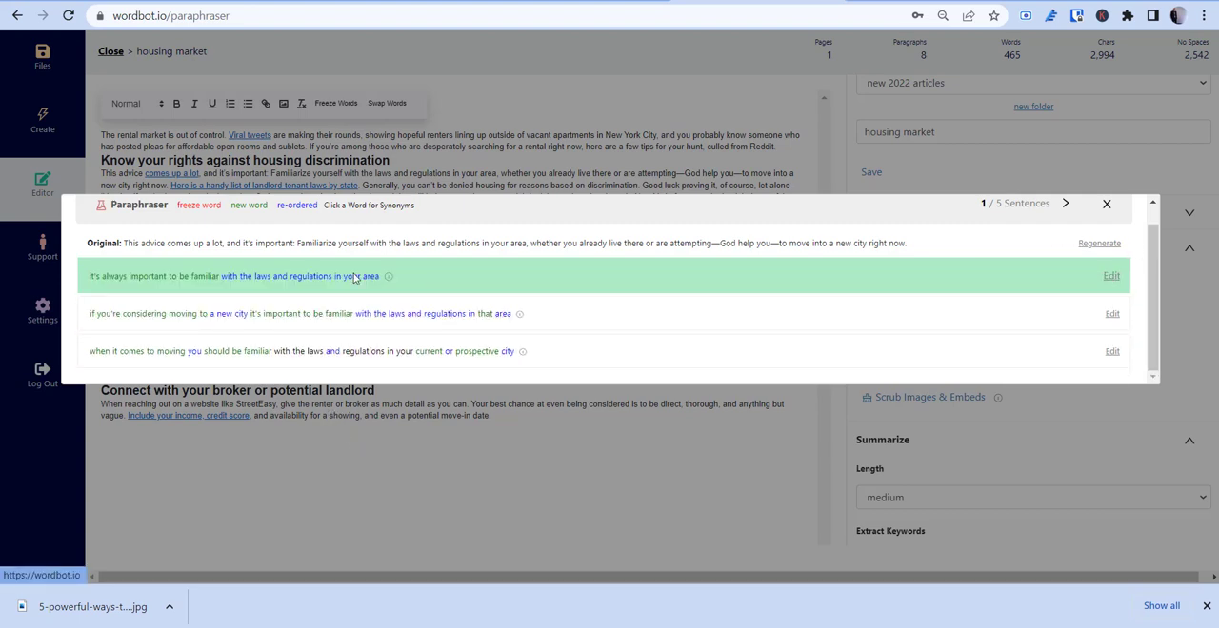
click(206, 278)
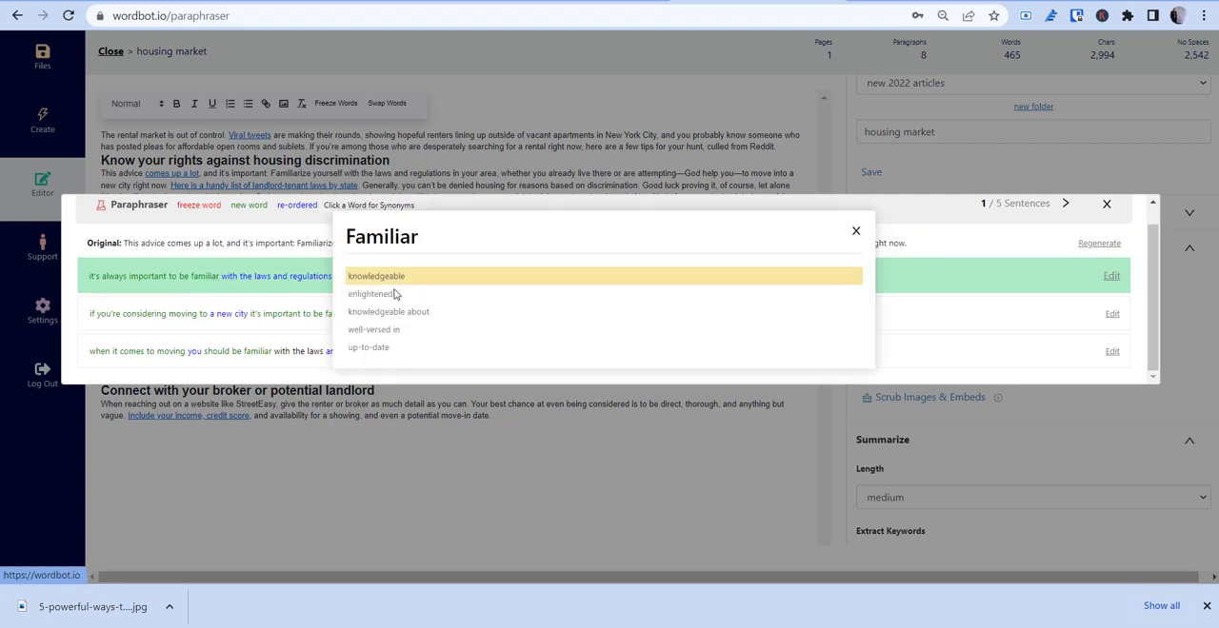
click(905, 244)
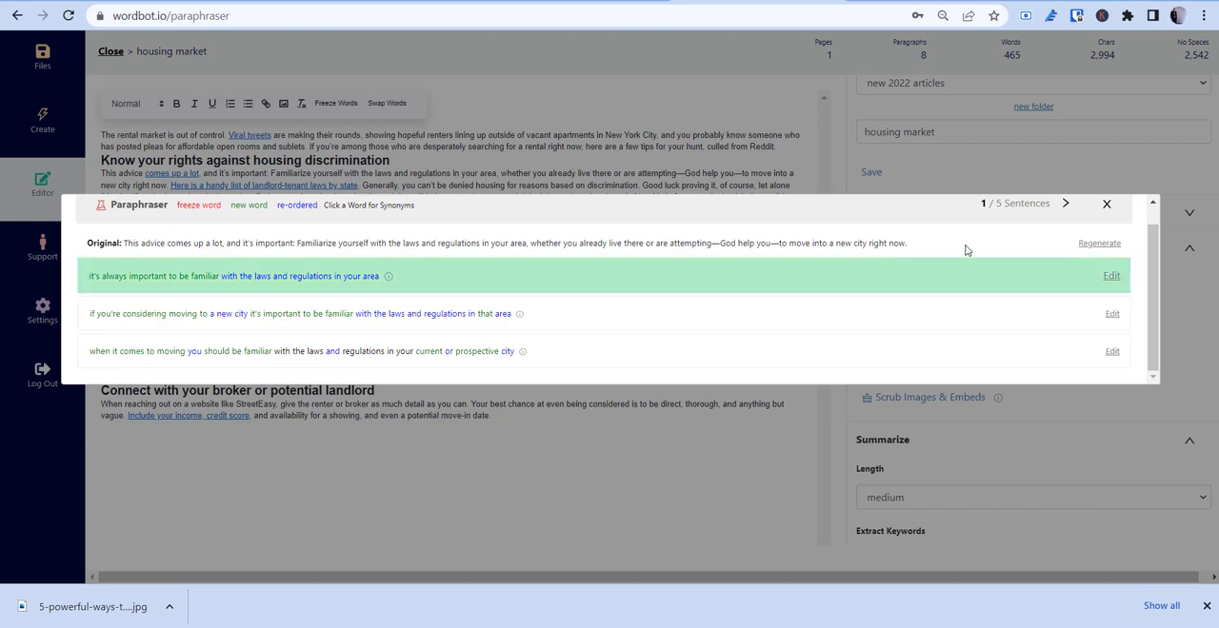
Step: For the second sentence, choose the rewrite "this is a list of landlord-tenant laws broken down by state"
click(1065, 204)
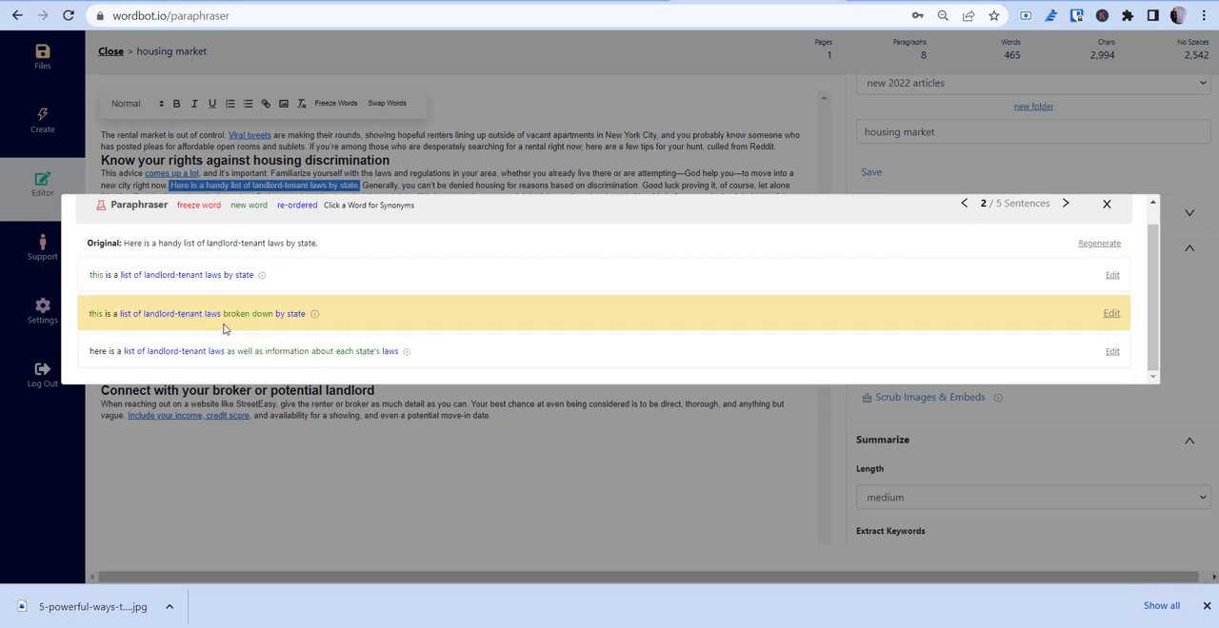
click(379, 316)
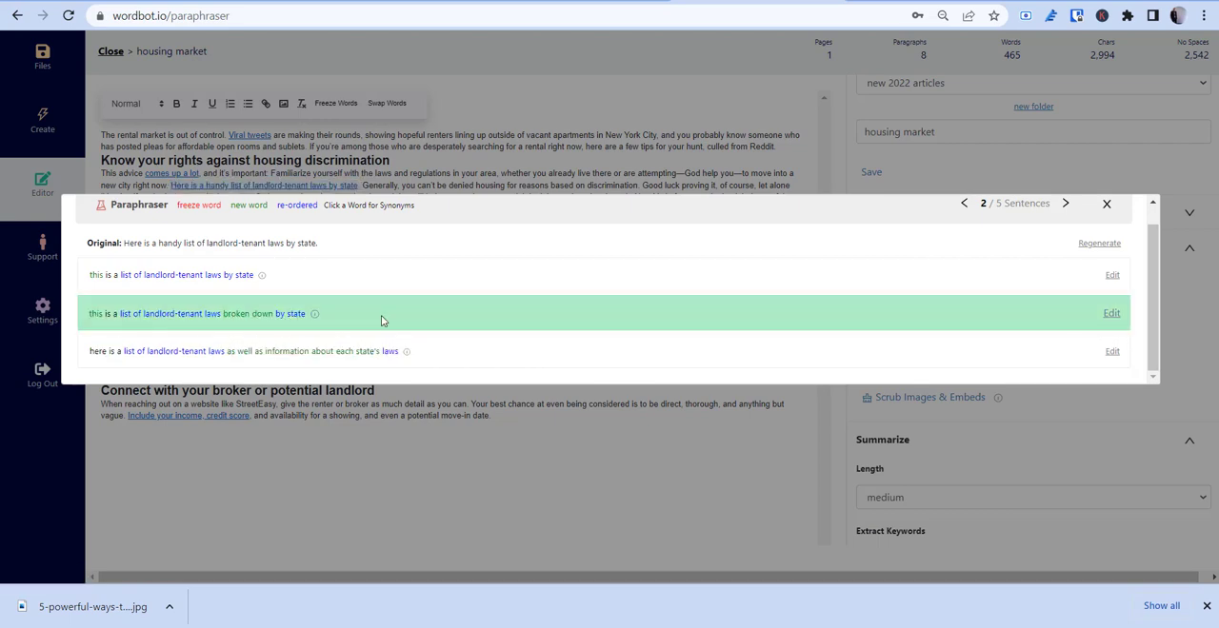
Step: Skip the third sentence and choose the fourth's rewrite "of course you'll want to know your rights in order to navigate potential denials or other situations"
click(1065, 203)
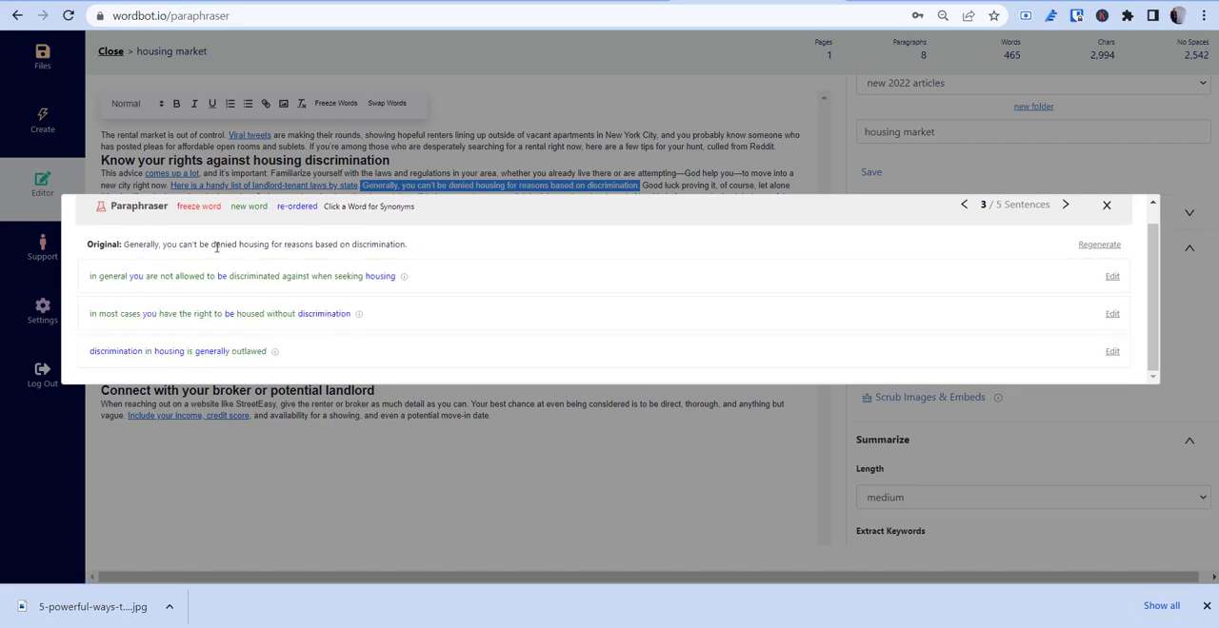
drag(125, 244, 412, 250)
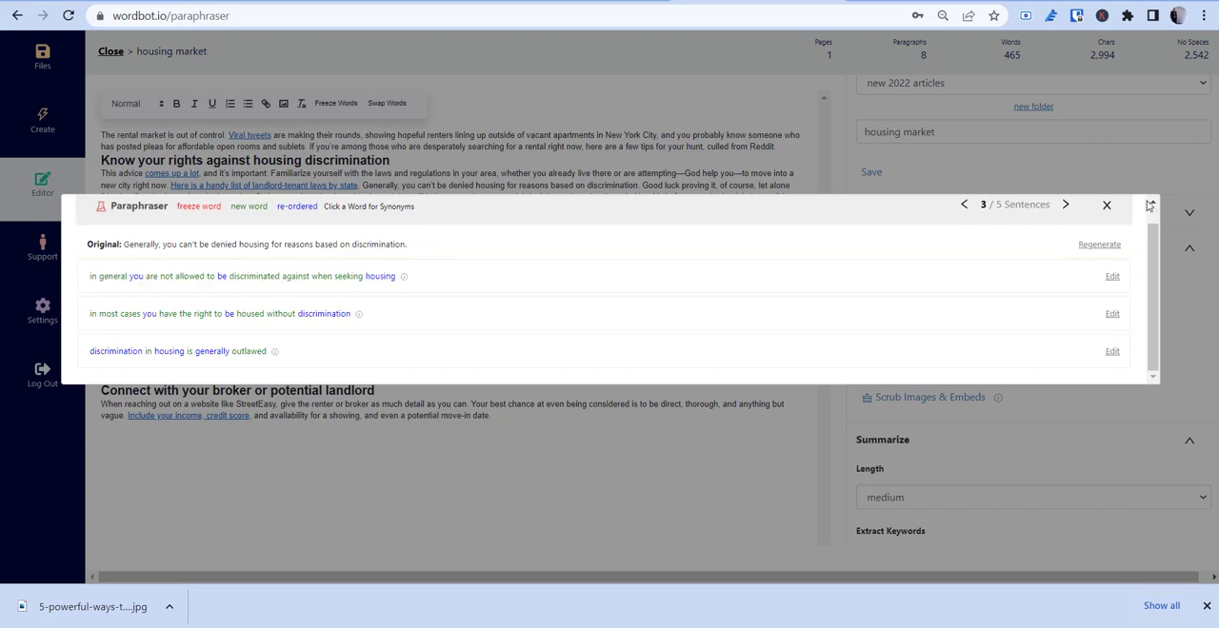
click(1066, 206)
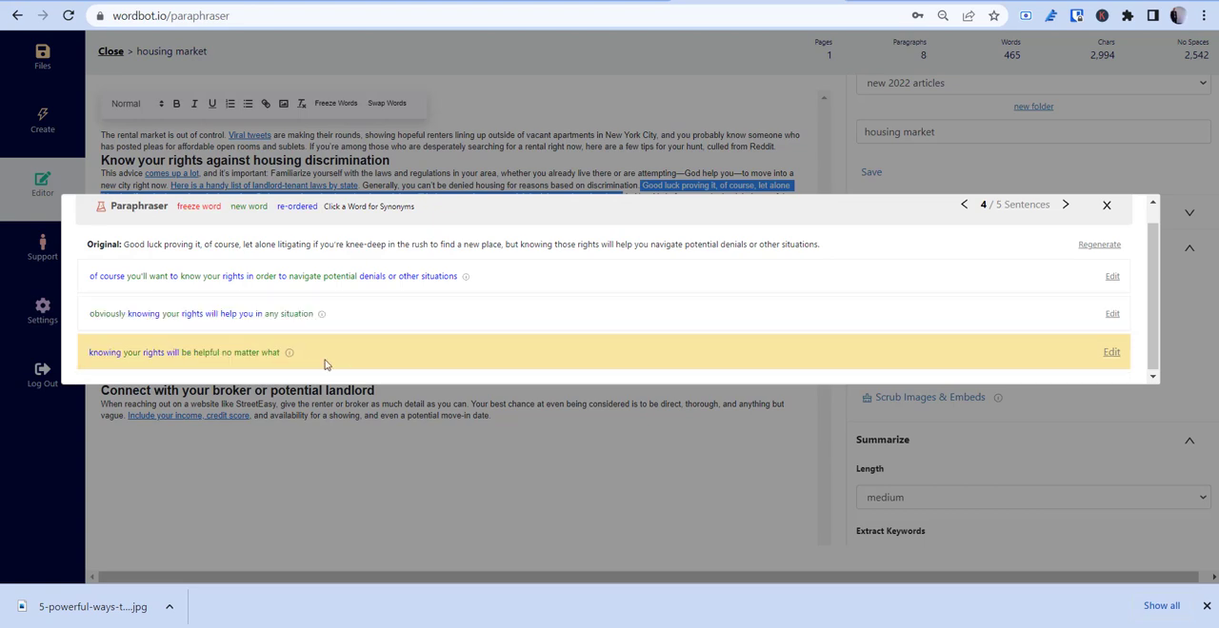
scroll(257, 333, up, 1)
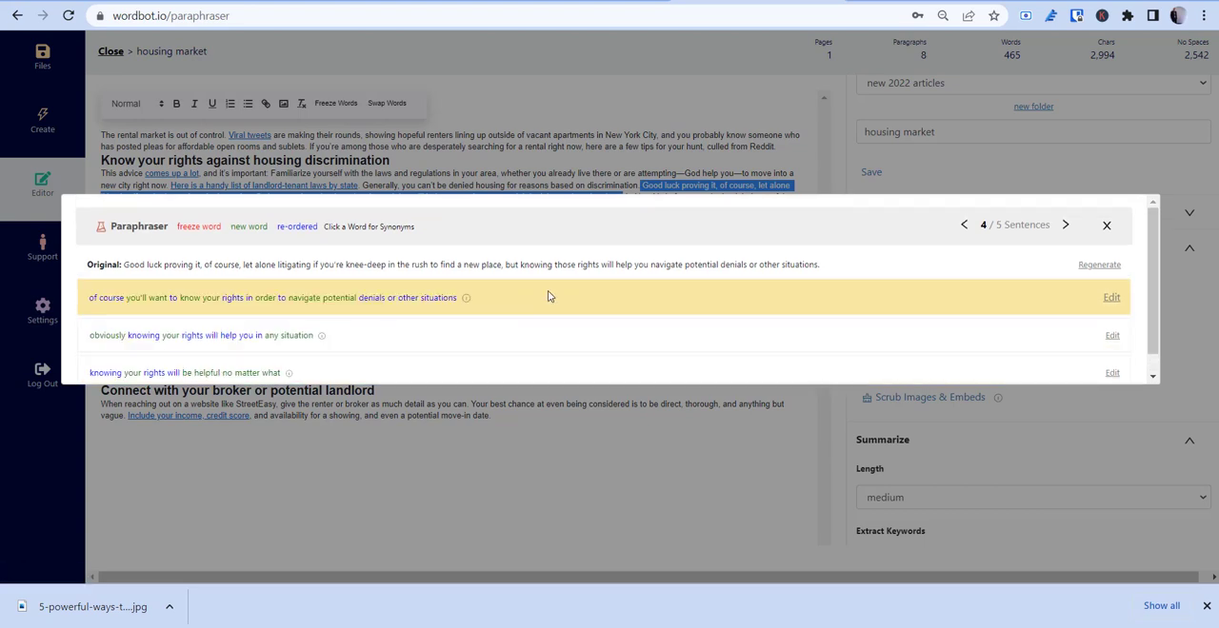
click(548, 296)
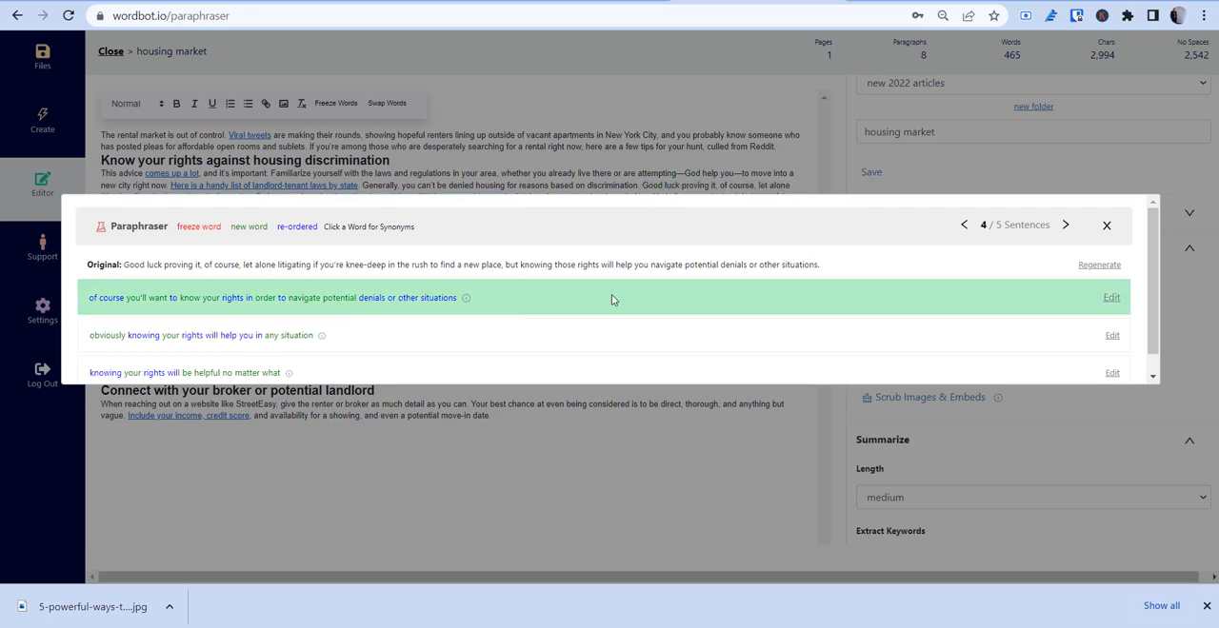
Step: Compare the fifth sentence's rewrites, choose the one beginning "in new york it is important to know", and close the Paraphraser
click(1066, 227)
scroll(501, 247, down, 3)
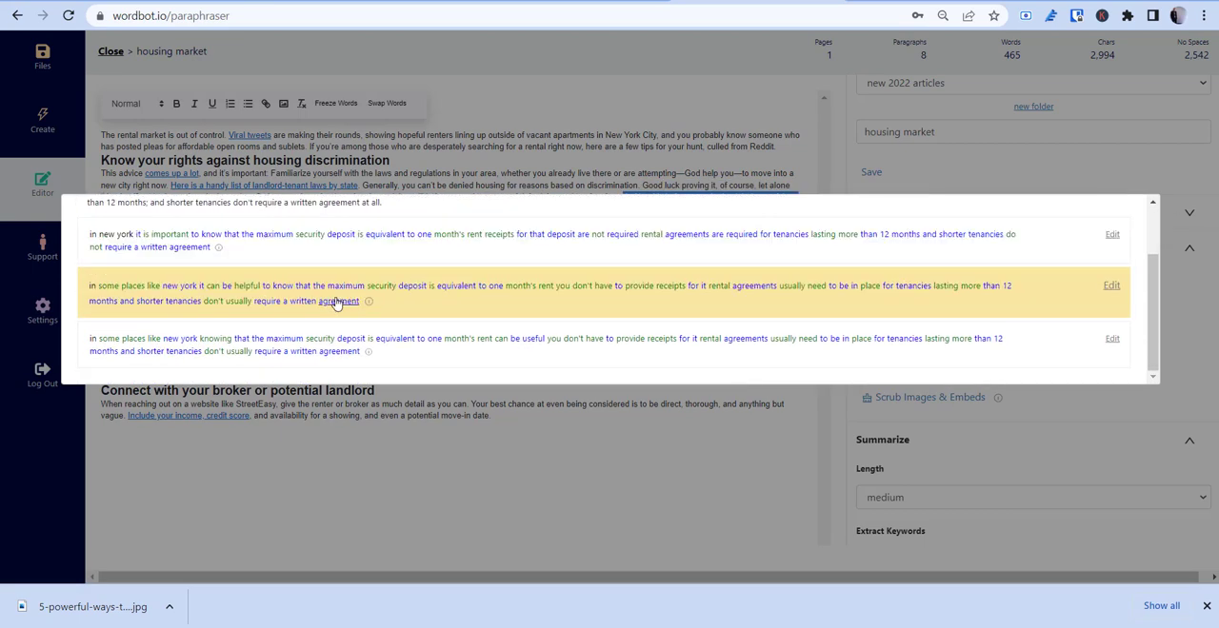
scroll(310, 280, up, 3)
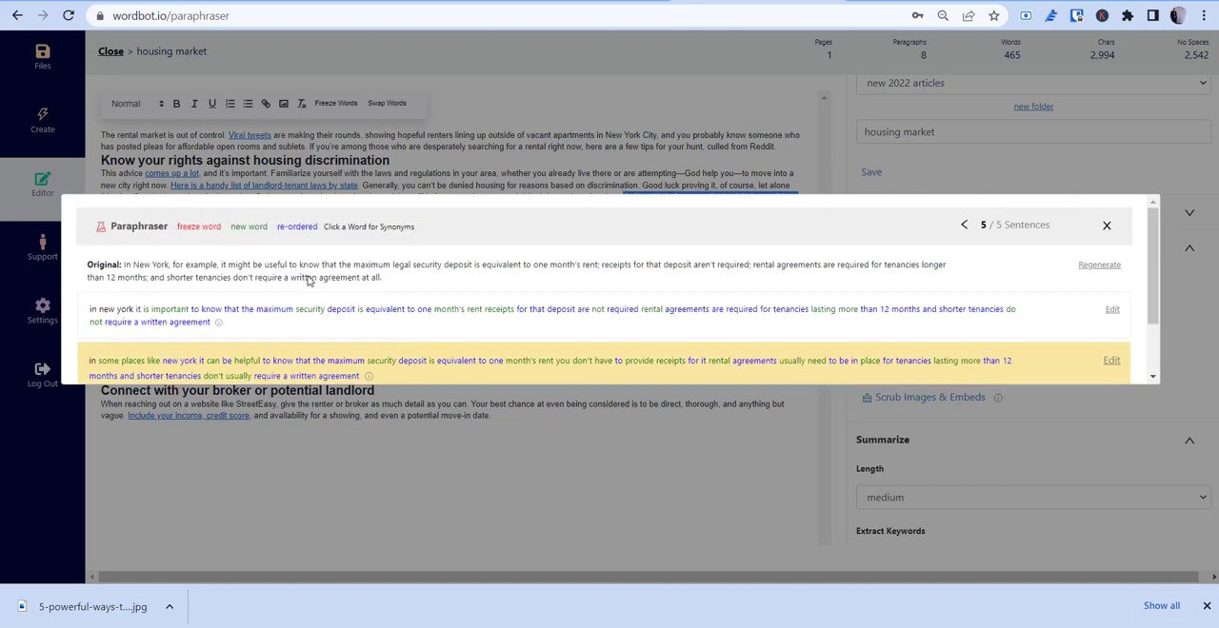
scroll(308, 280, down, 2)
scroll(307, 280, up, 2)
click(244, 330)
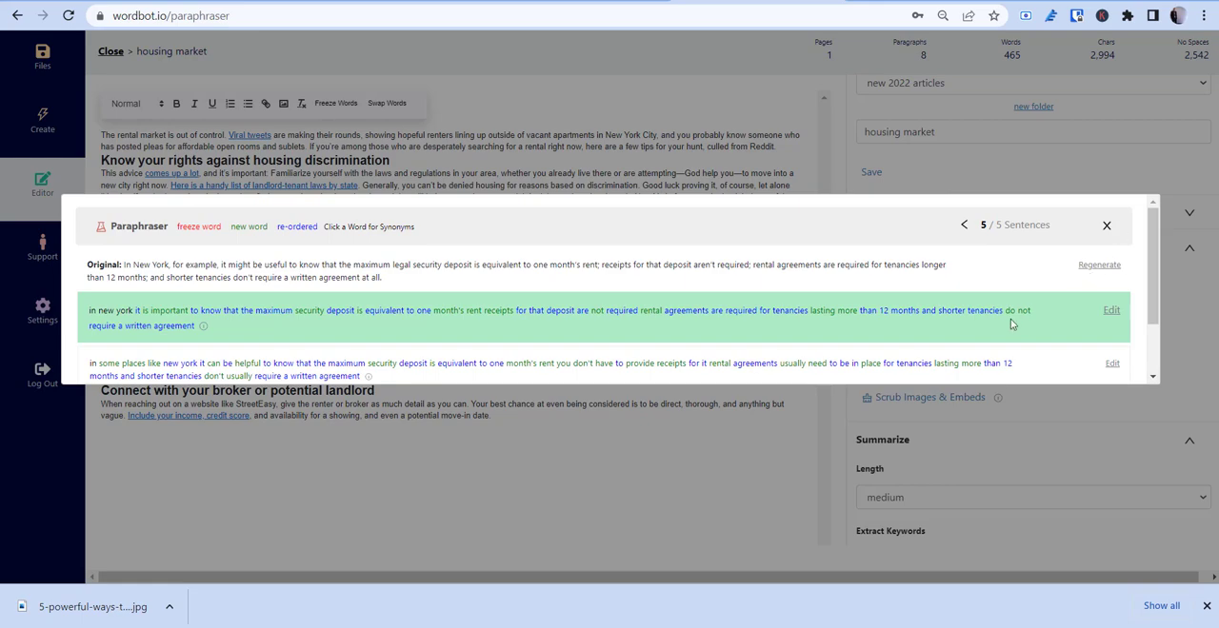
scroll(734, 321, down, 1)
scroll(974, 239, up, 1)
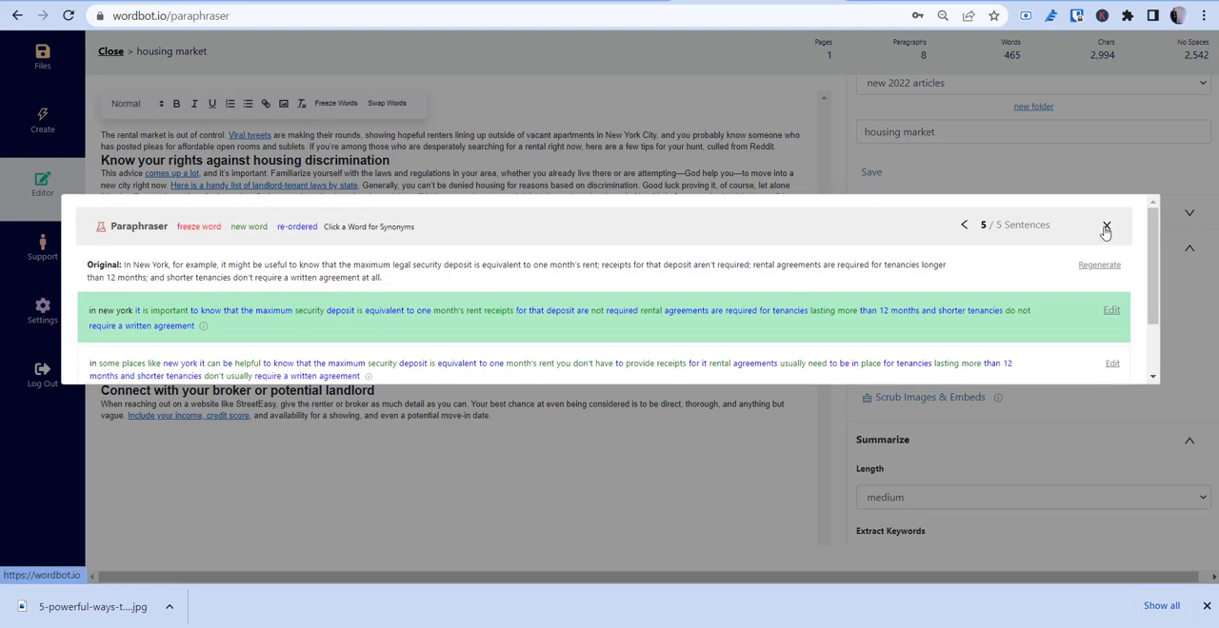
click(1105, 228)
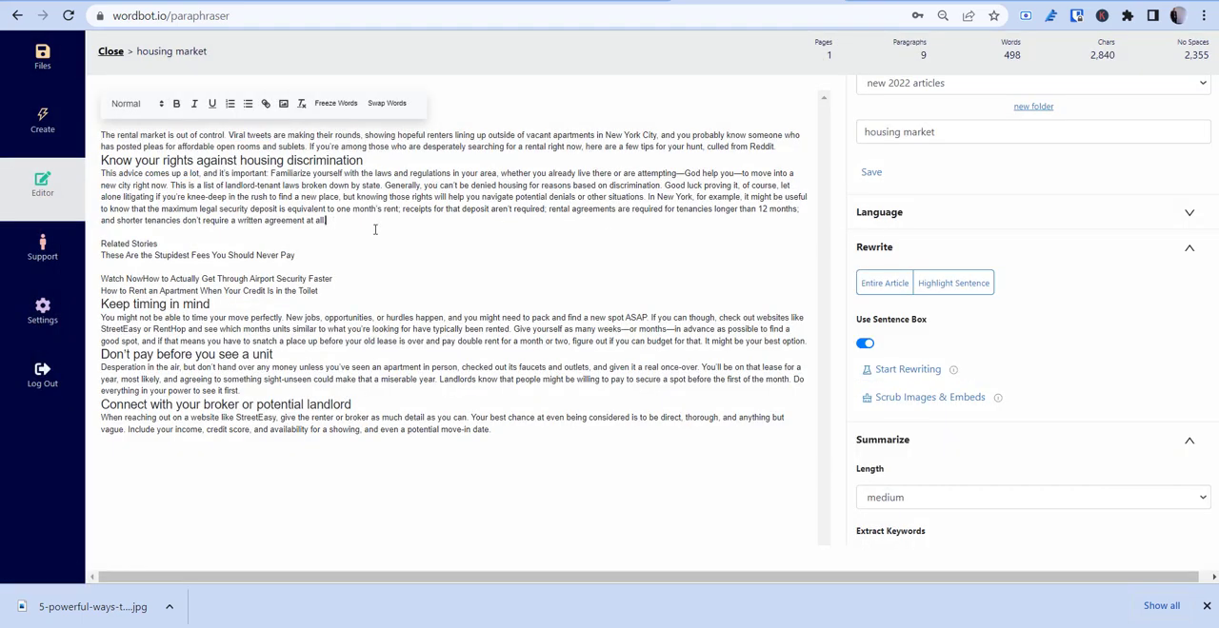
Step: Review the processed paragraph under "Know your rights against housing discrimination"
drag(373, 224, 89, 180)
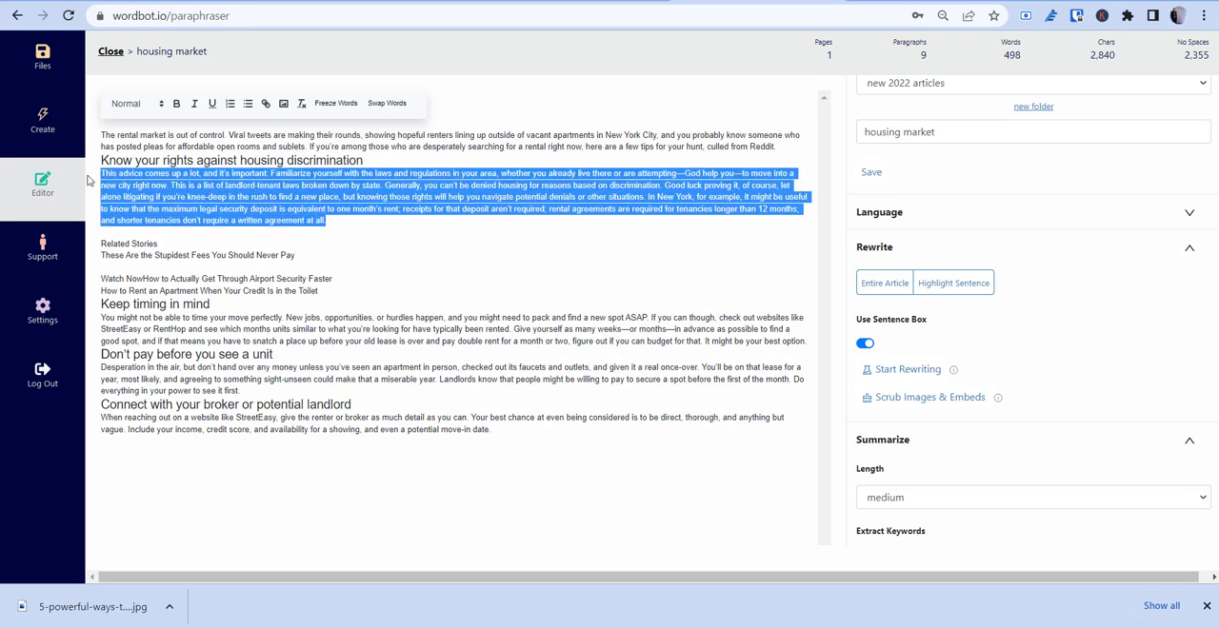
click(285, 197)
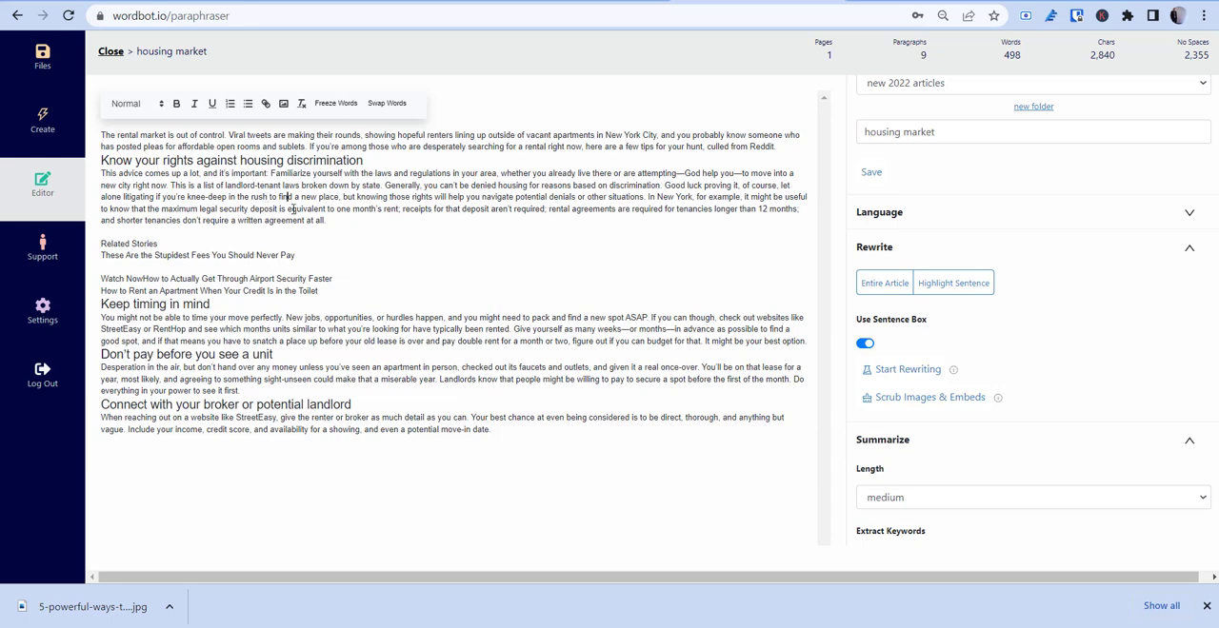
drag(327, 221, 83, 178)
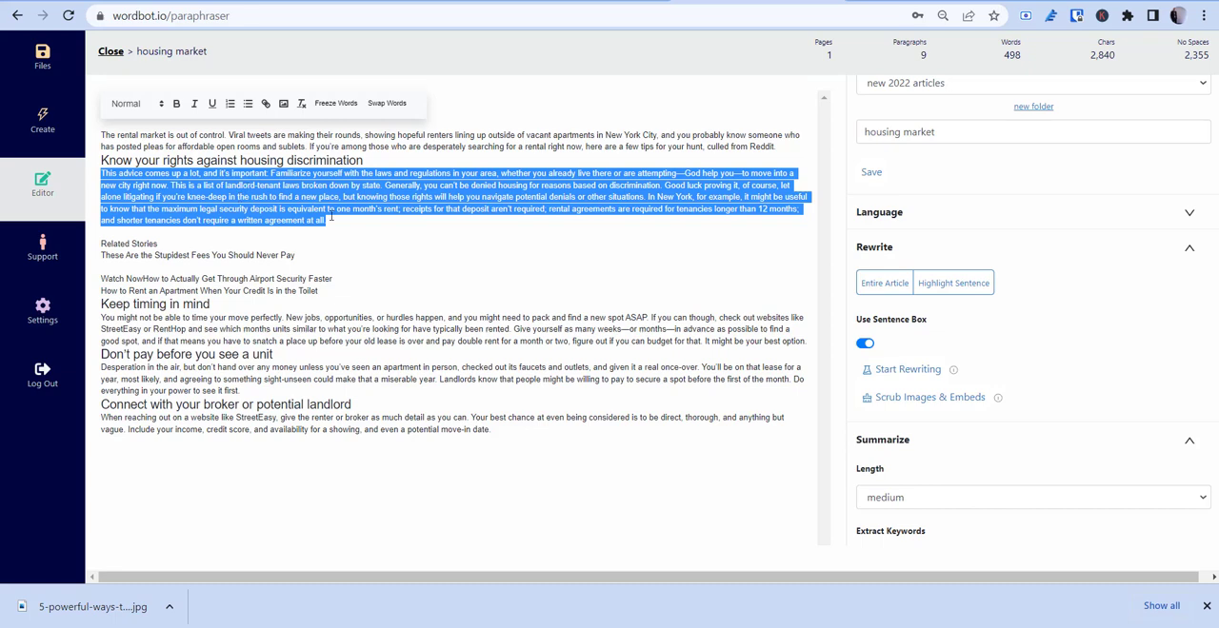
click(290, 417)
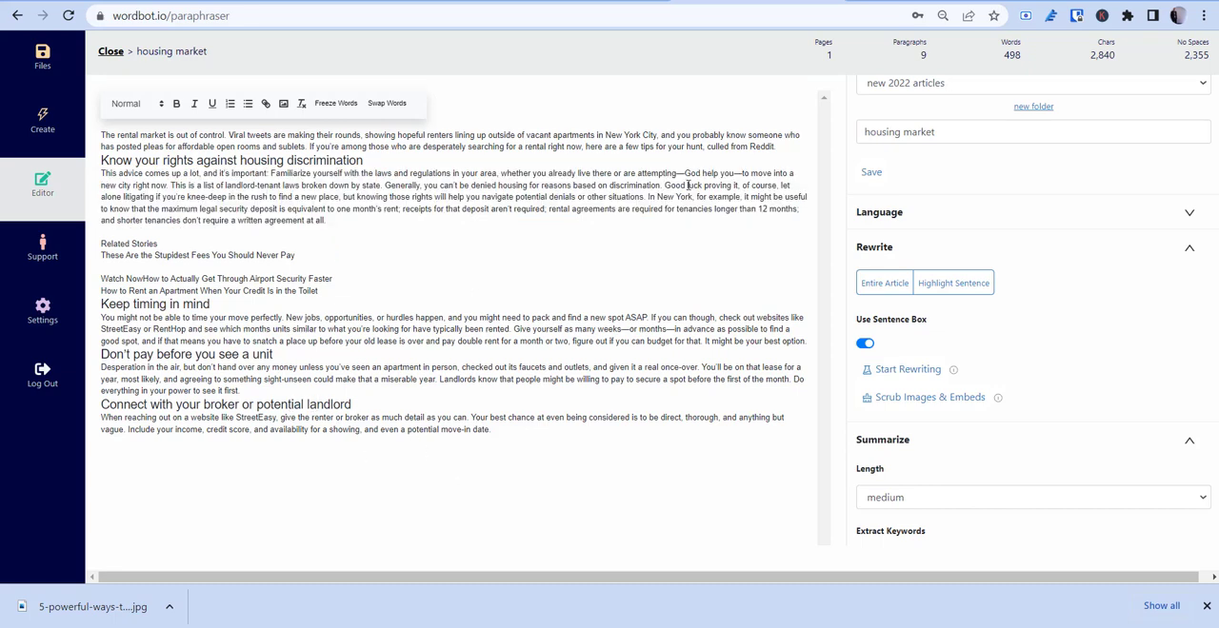
Step: Save the rewritten "housing market" article in the "new 2022 articles" folder
scroll(948, 171, up, 2)
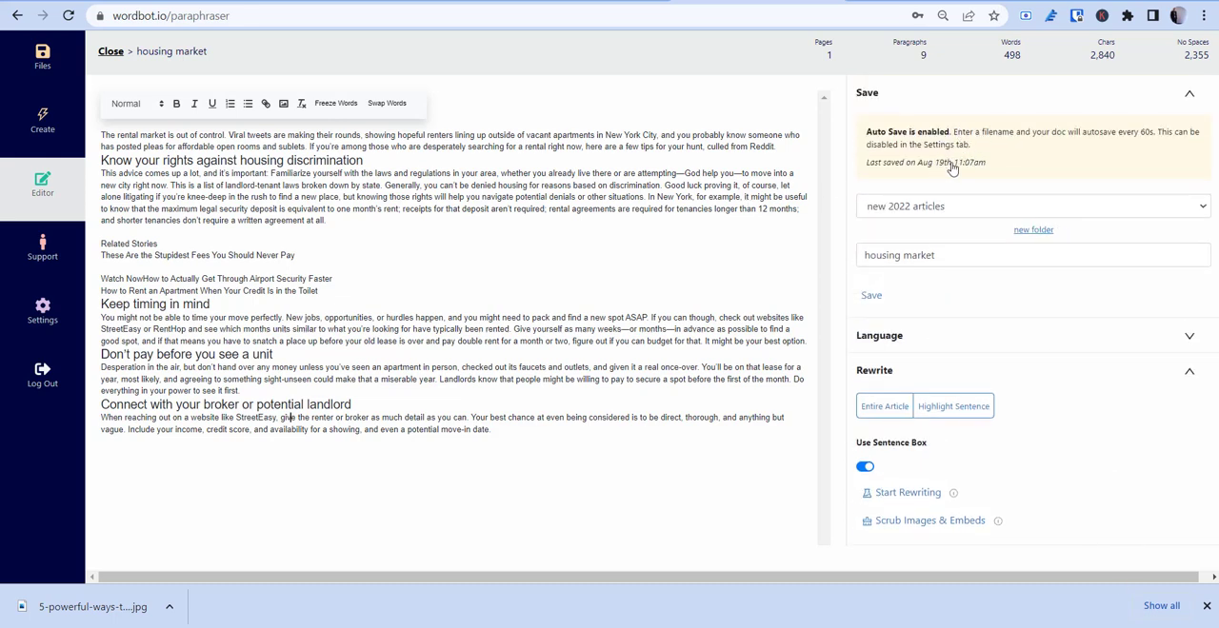
click(871, 295)
Step: Examine the WordPress Integration settings, including the help doc reference, blog URL and username fields
click(41, 312)
scroll(400, 346, down, 2)
scroll(423, 346, down, 10)
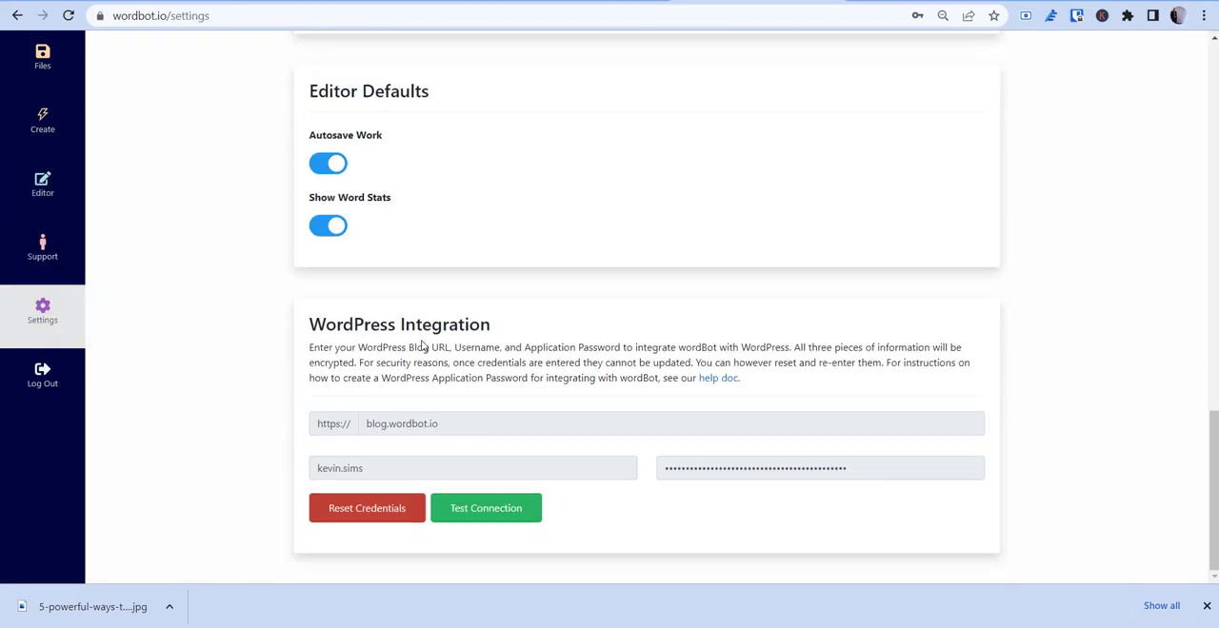
drag(343, 328, 489, 333)
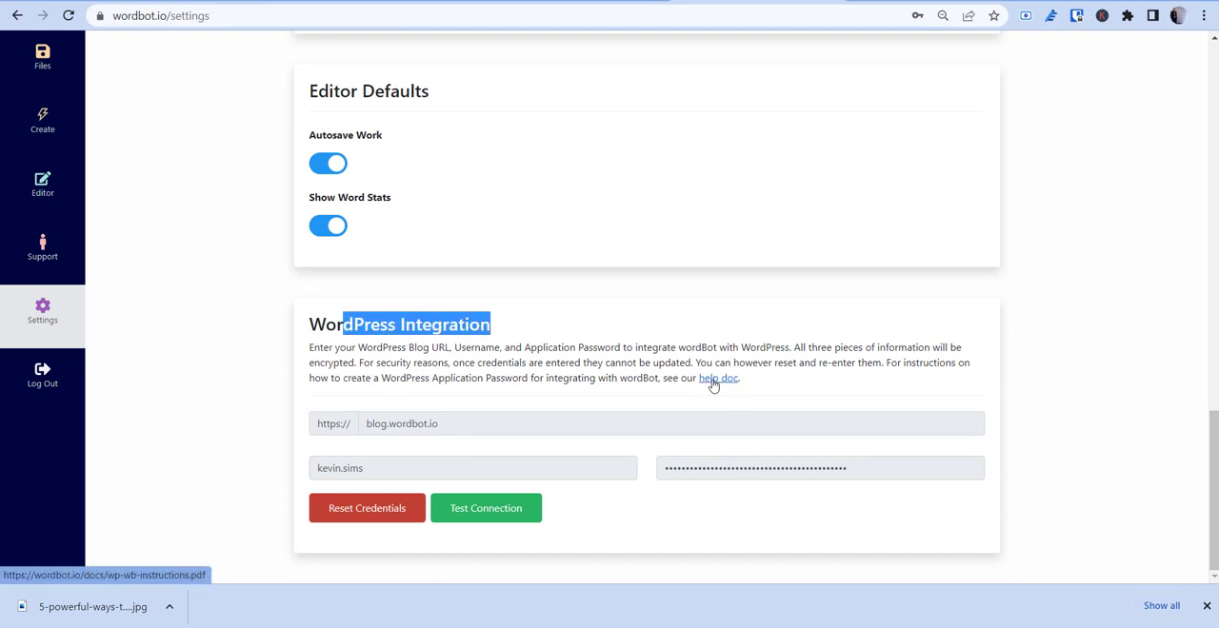
click(315, 331)
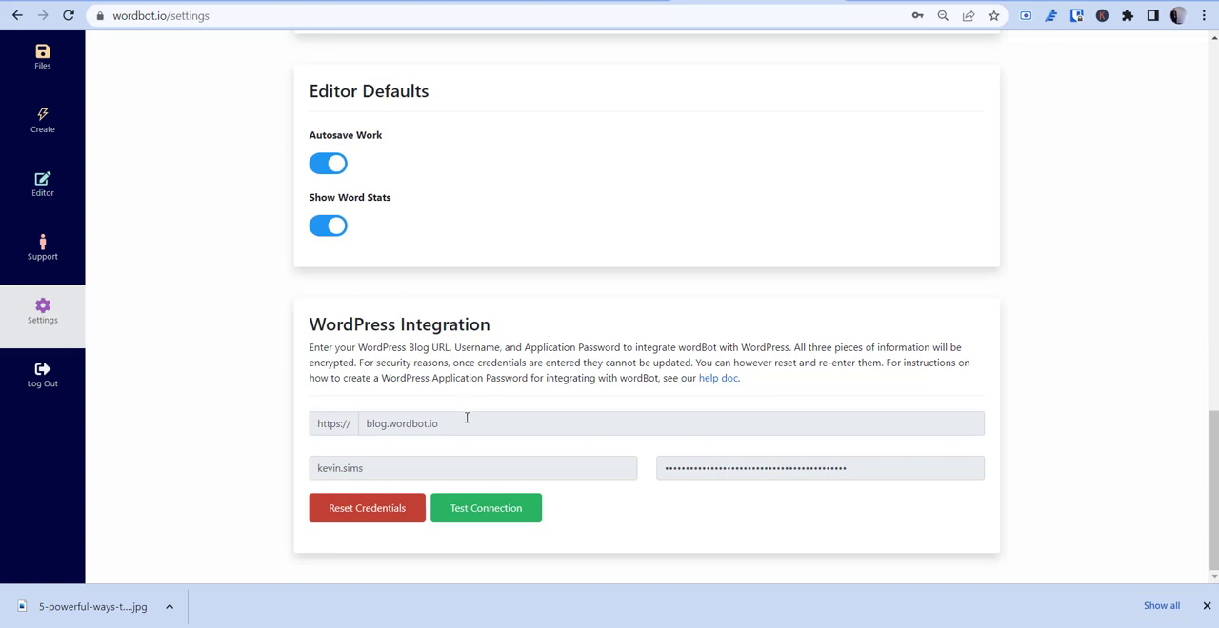
drag(327, 468, 467, 469)
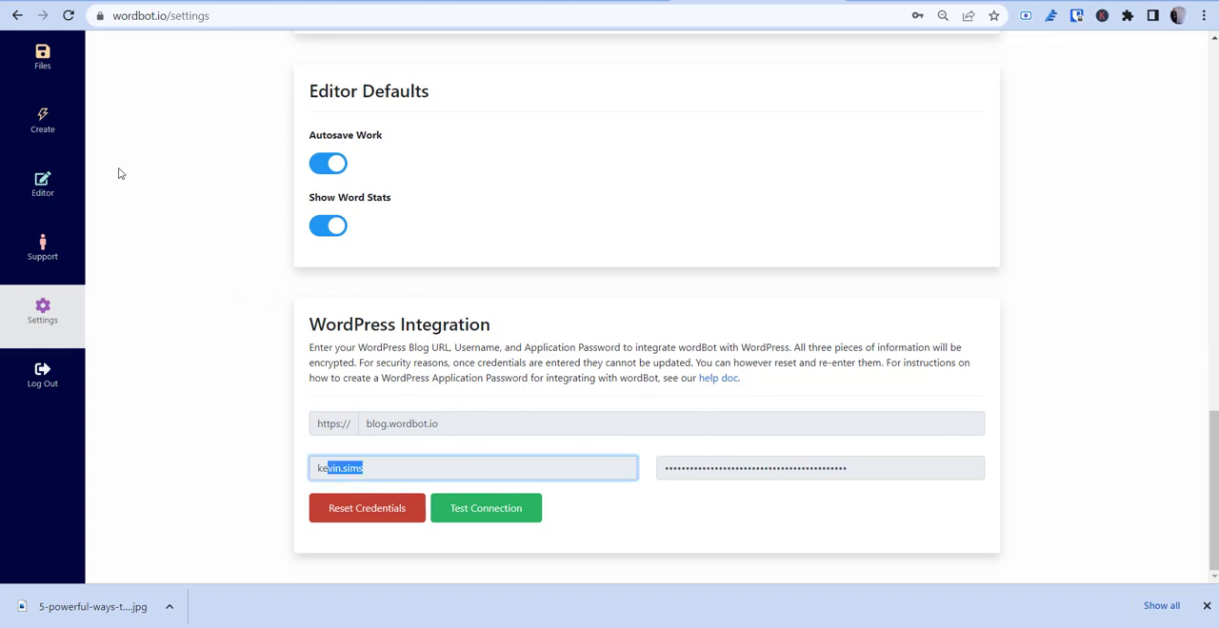
Step: Return to the "housing market" article in the editor and open its WordPress export options
click(43, 122)
click(55, 187)
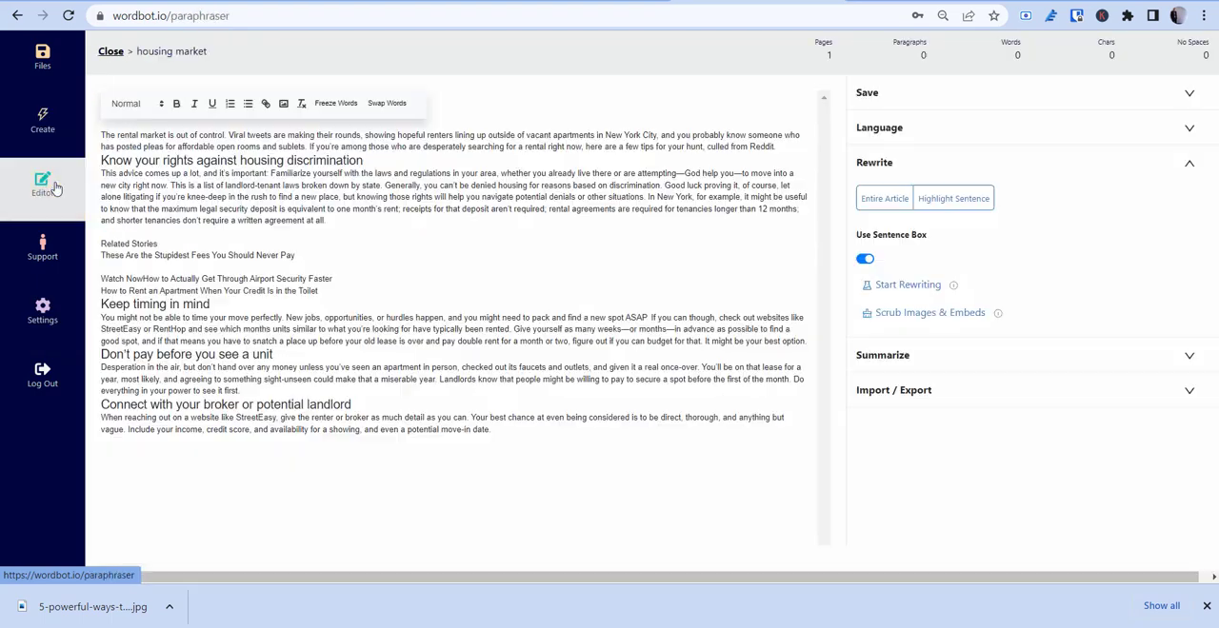
click(920, 394)
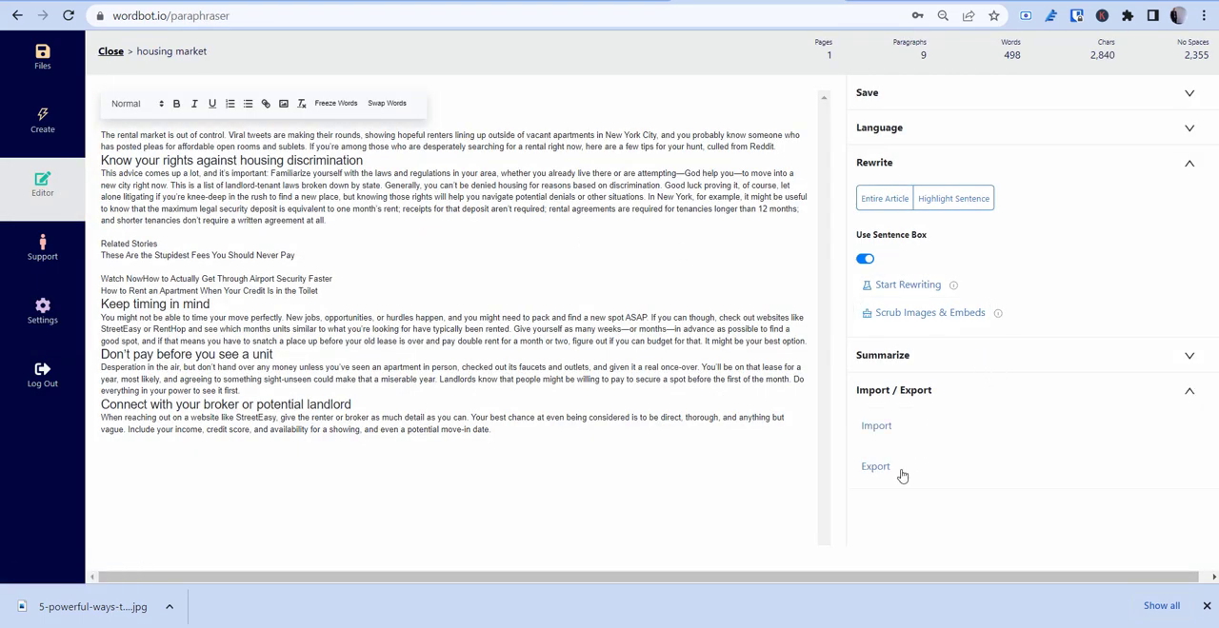
click(873, 465)
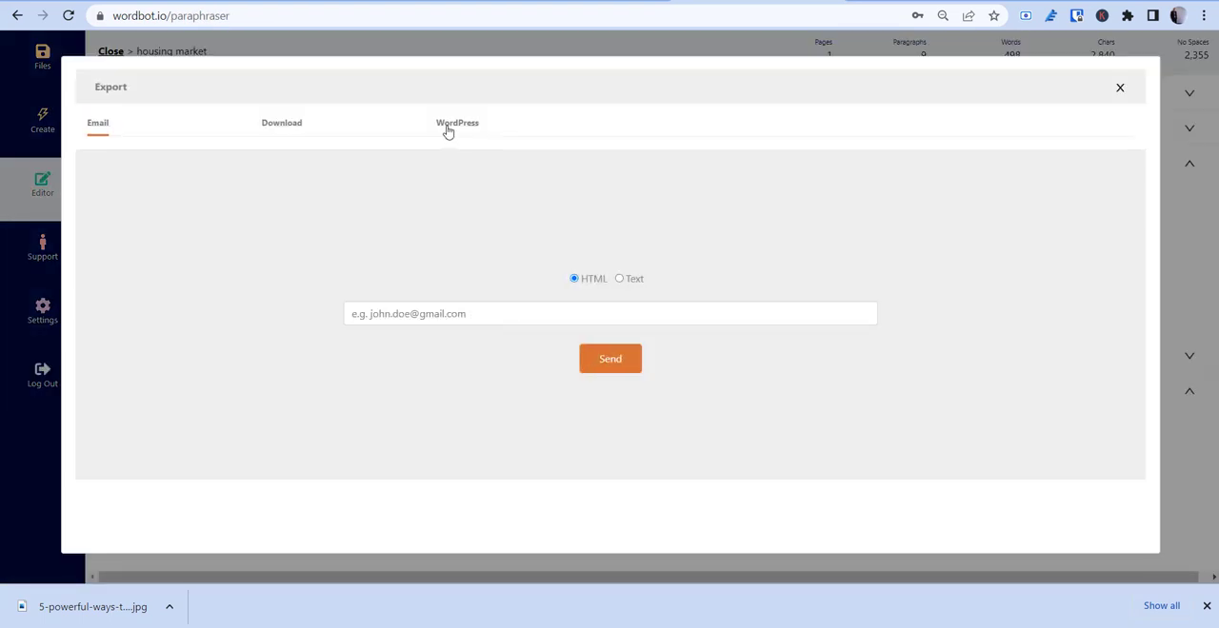
click(448, 129)
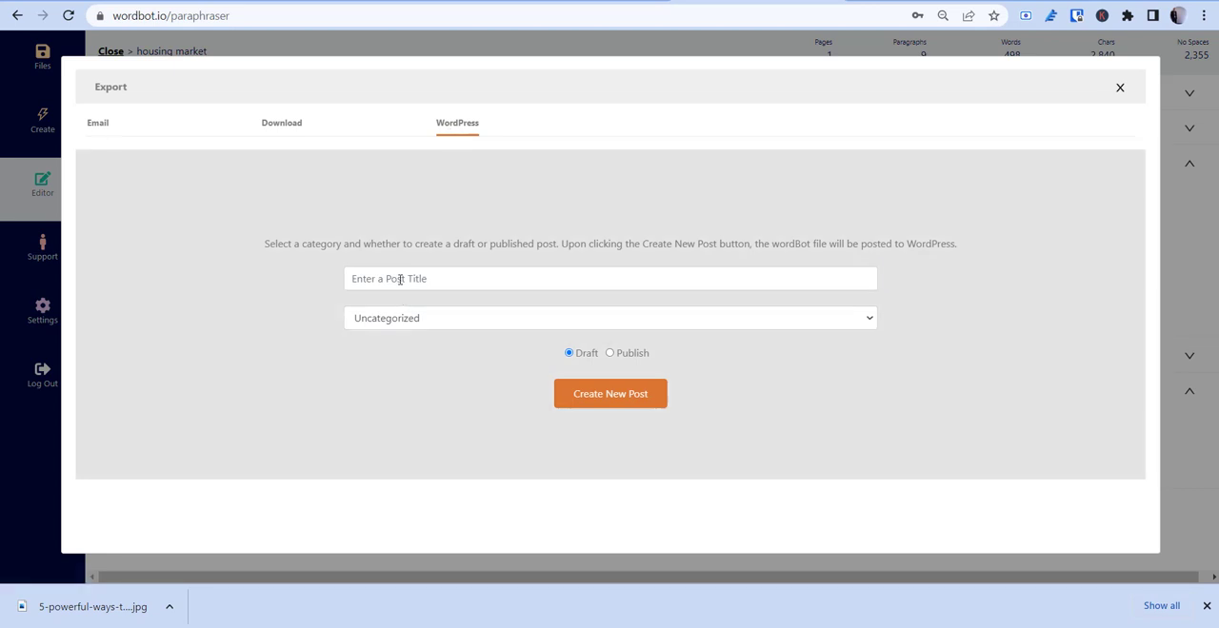
Step: Try the Features category for the new WordPress post, and close the export without creating the post
click(400, 279)
click(426, 322)
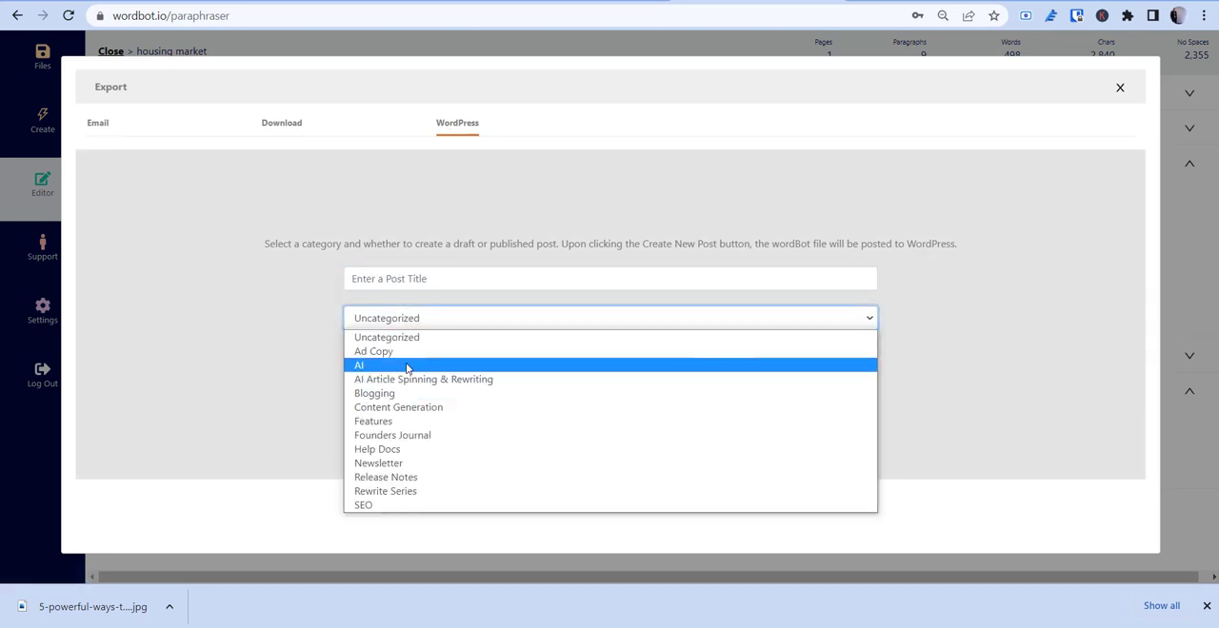
click(407, 421)
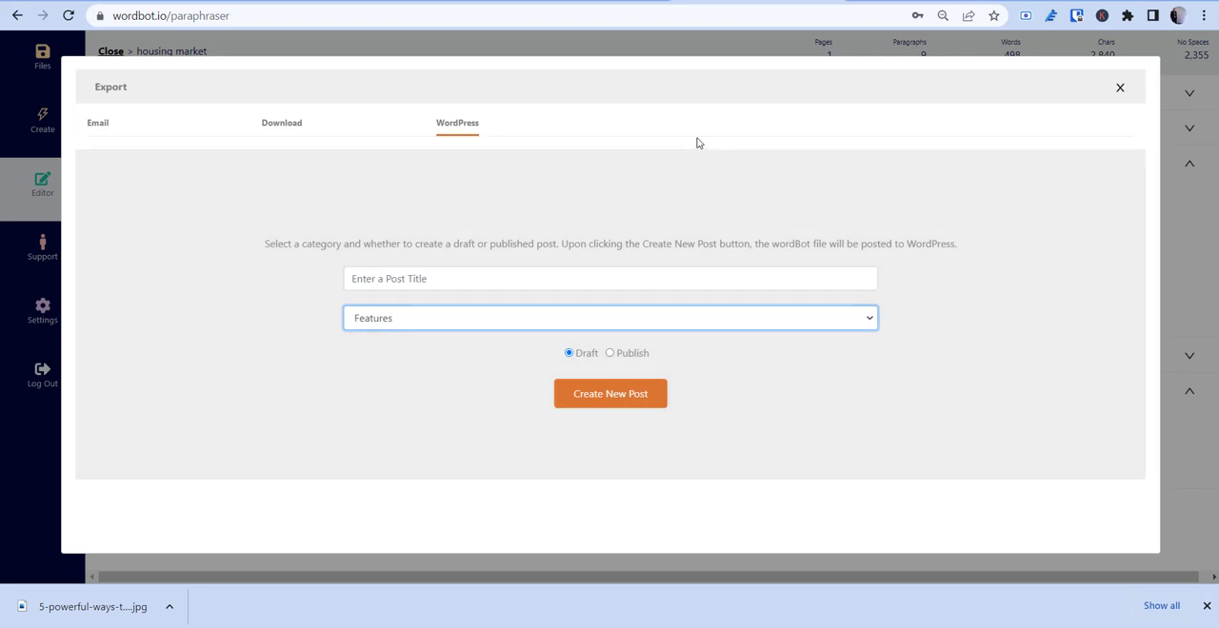
click(1121, 90)
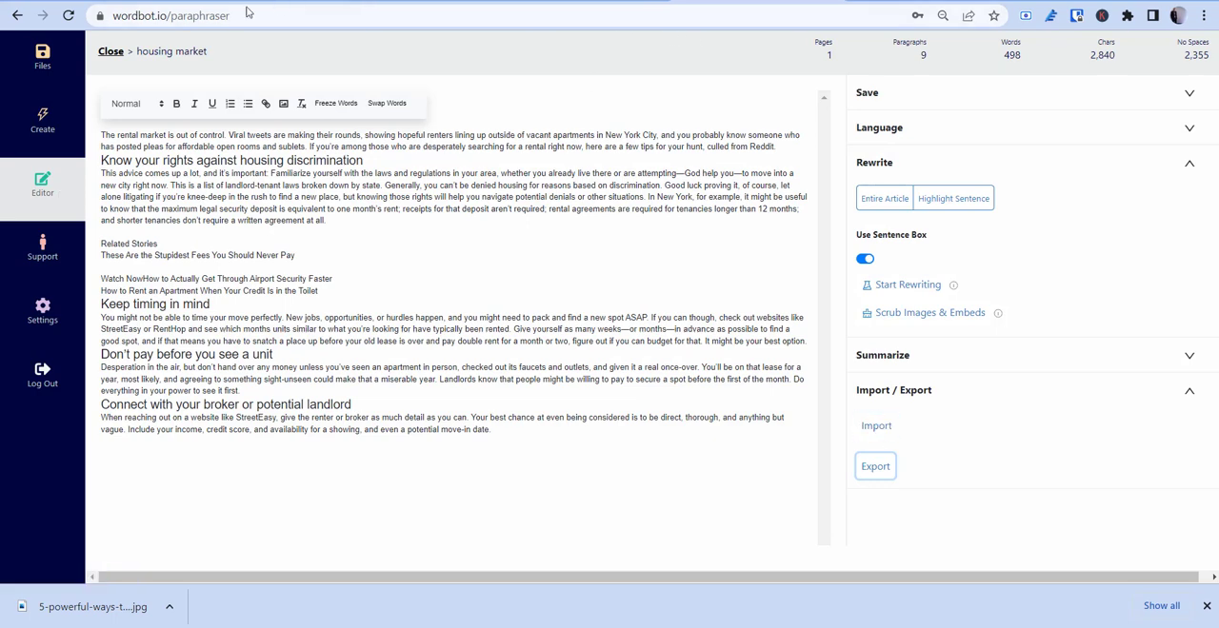
Step: Close the "housing market" article and import the published WordPress post "How Do You Reword a Paragraph?" into an empty editor
click(111, 51)
click(42, 185)
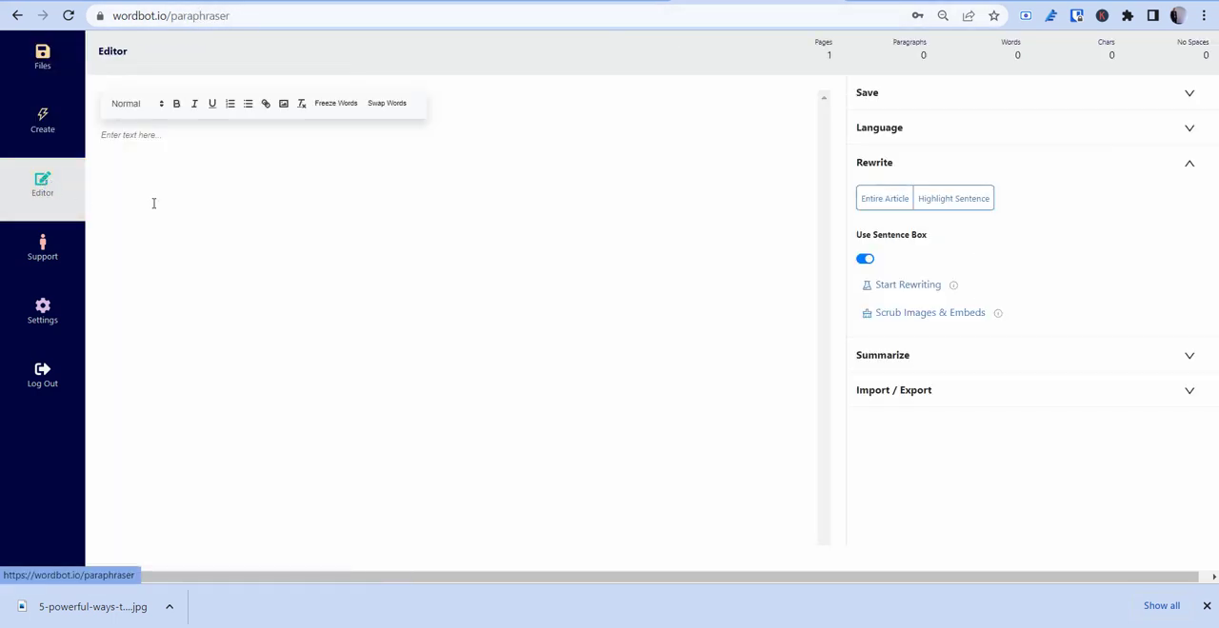
click(1088, 402)
click(878, 432)
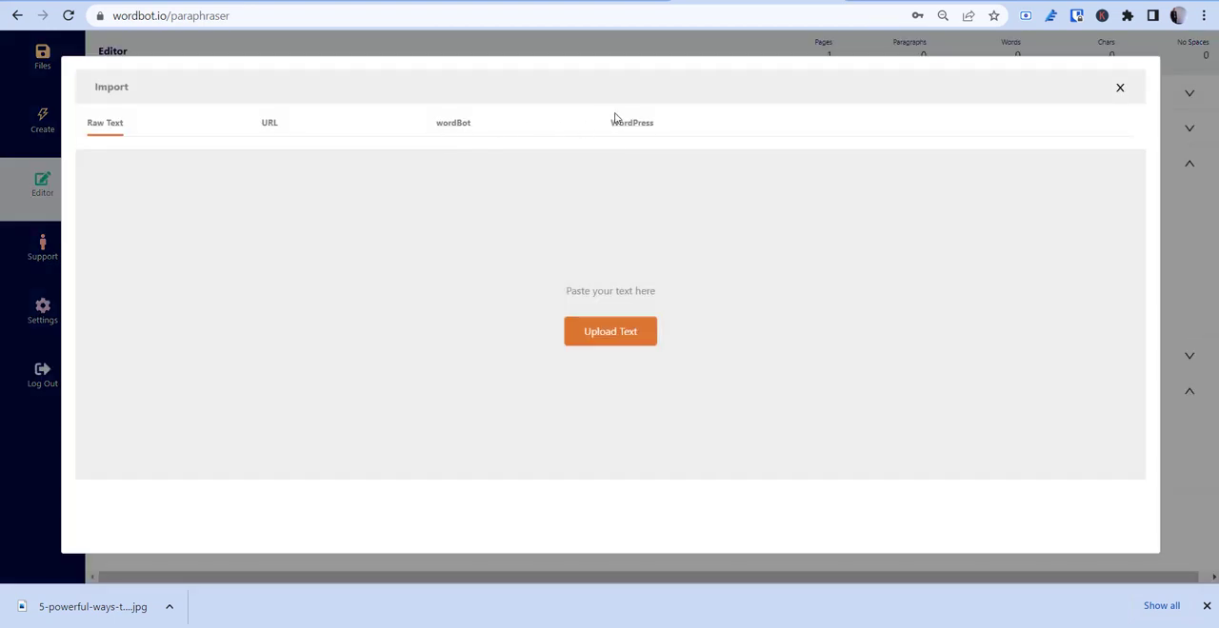
click(628, 123)
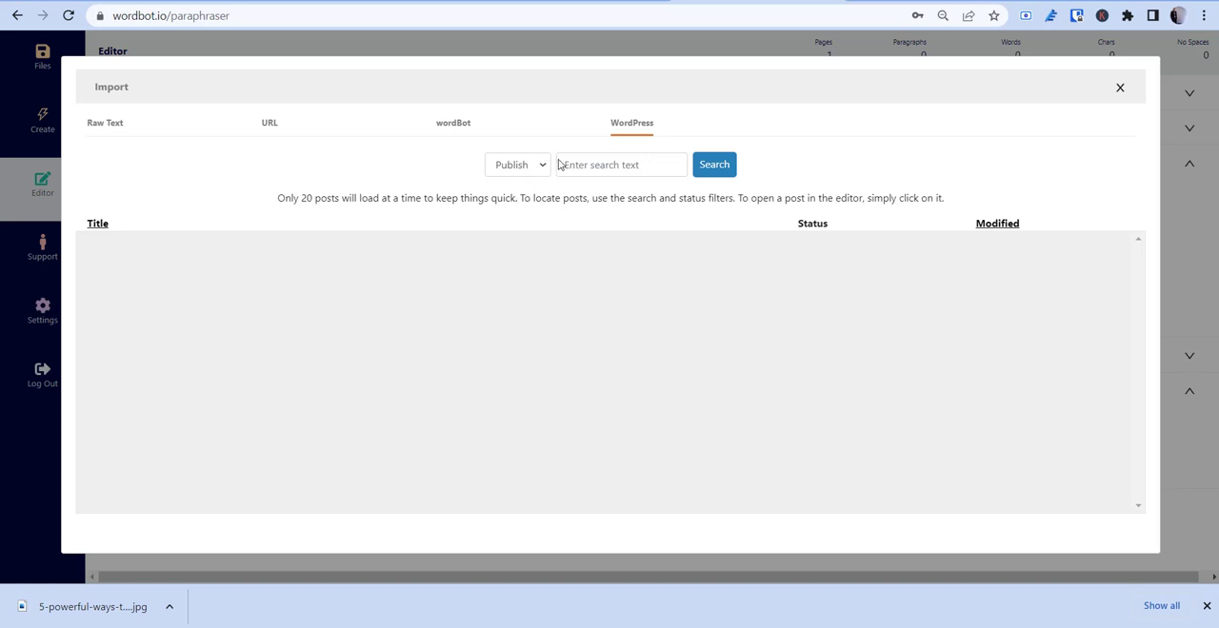
click(715, 165)
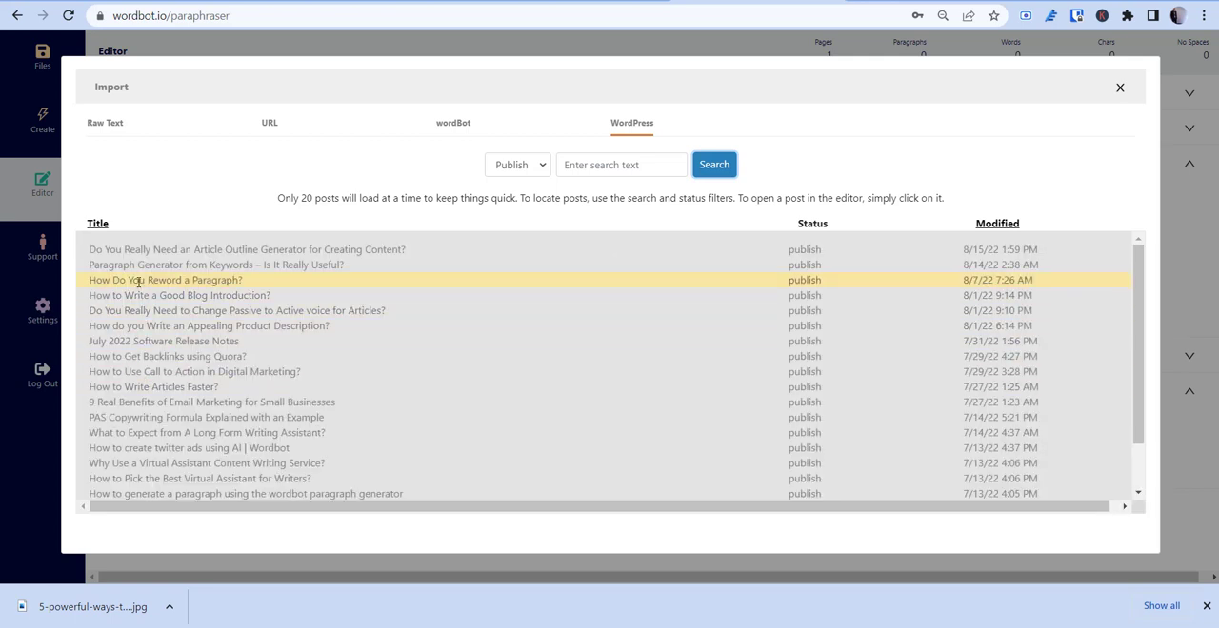
click(139, 282)
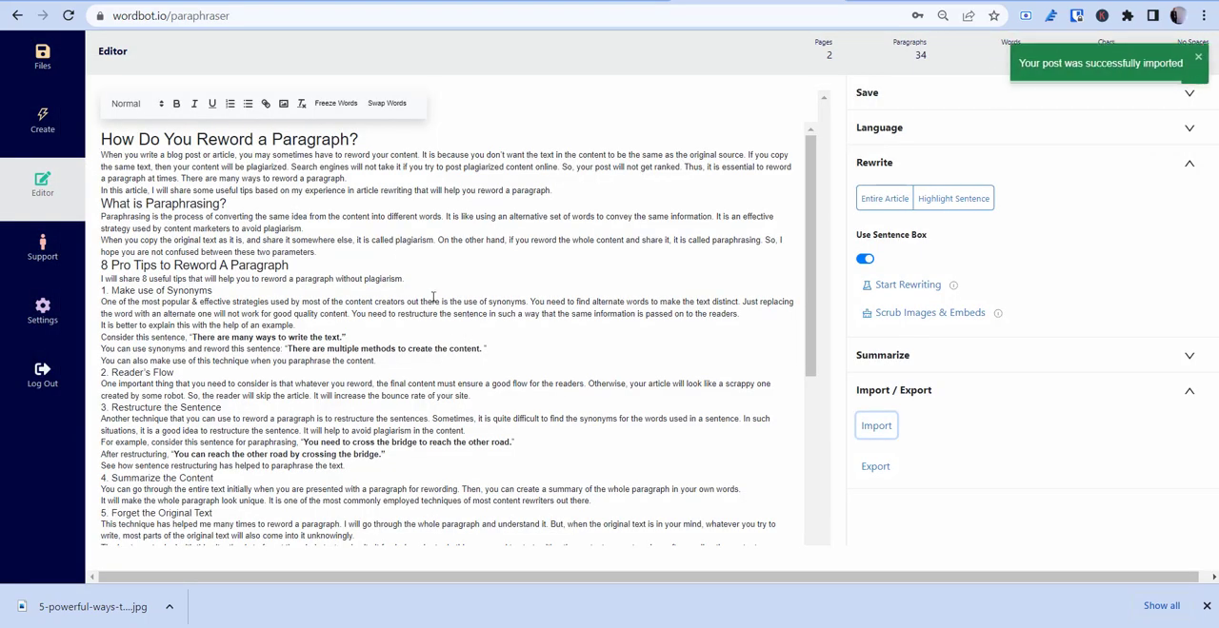
Step: Review the imported post's headings, formatting and text from the title to the "Final Thoughts" section
scroll(391, 305, down, 10)
scroll(395, 319, up, 2)
scroll(394, 319, up, 8)
drag(136, 140, 505, 466)
click(505, 466)
scroll(489, 438, down, 6)
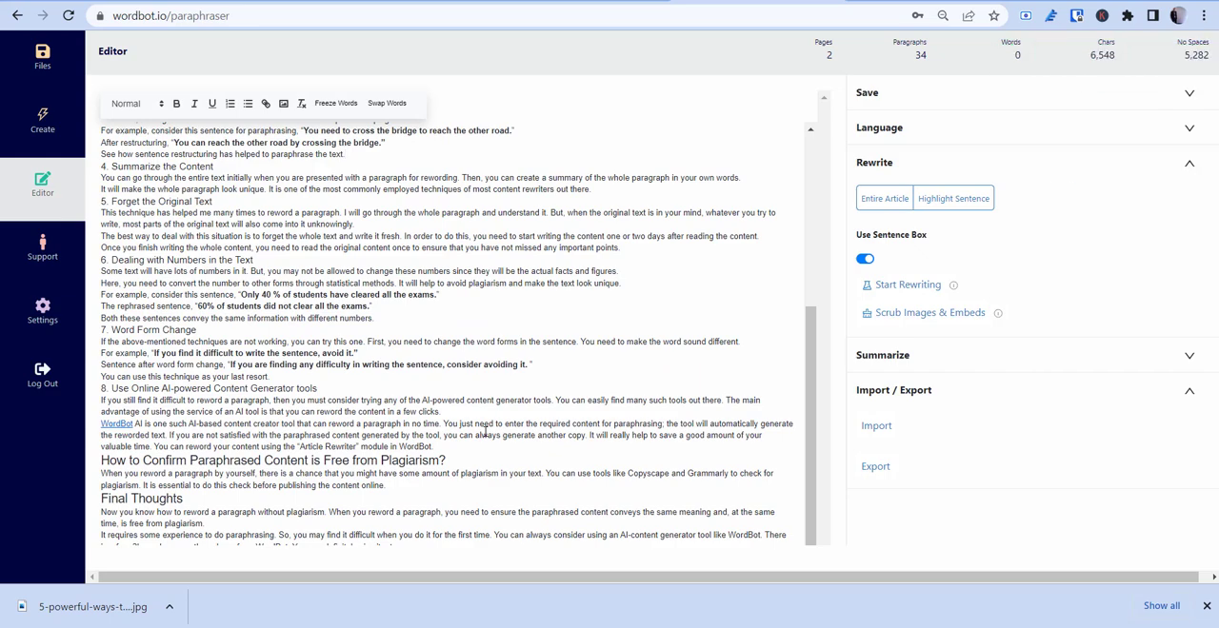
scroll(485, 431, up, 6)
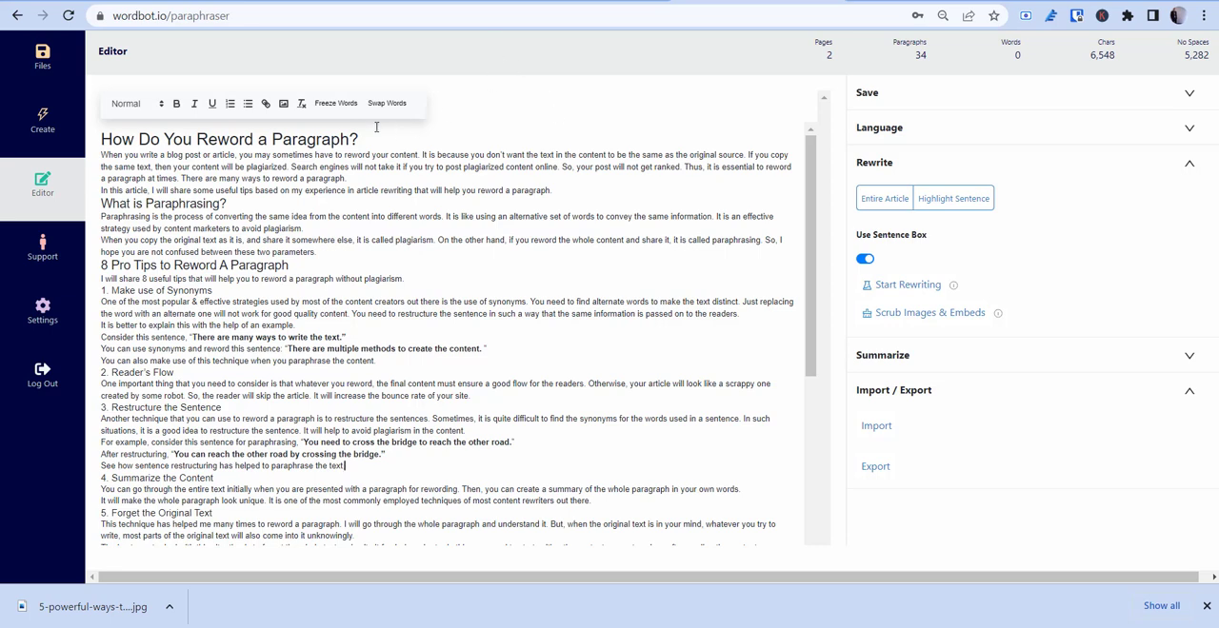
Step: Examine the Freeze Words settings for the imported post and close them without adding a word
click(322, 104)
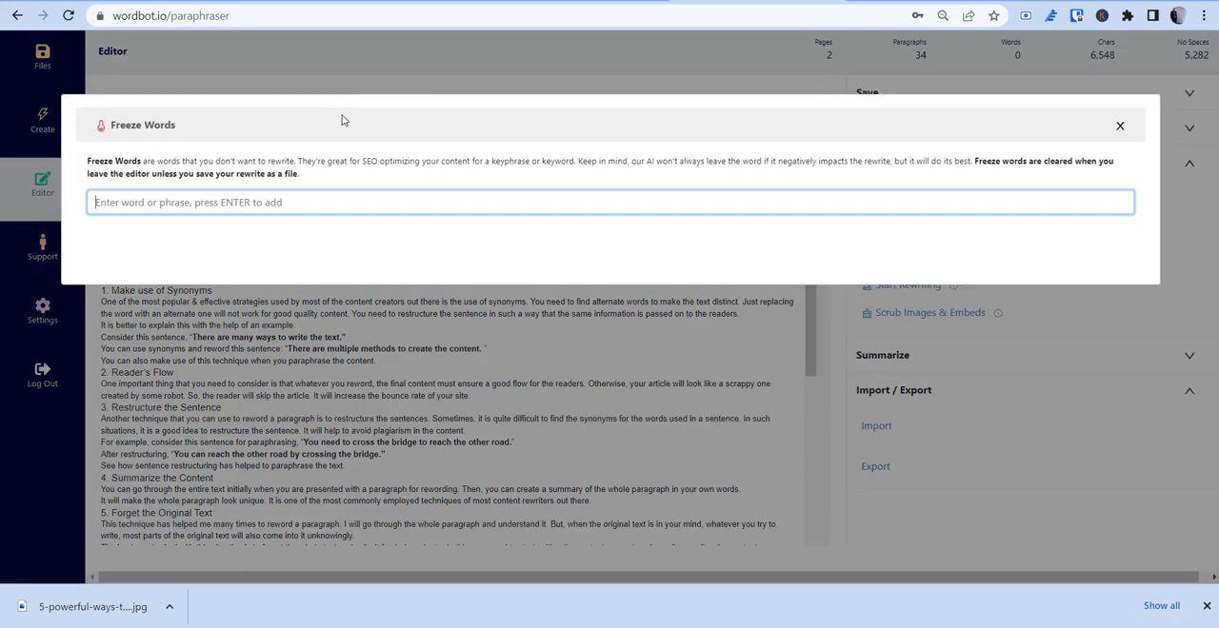
click(1119, 128)
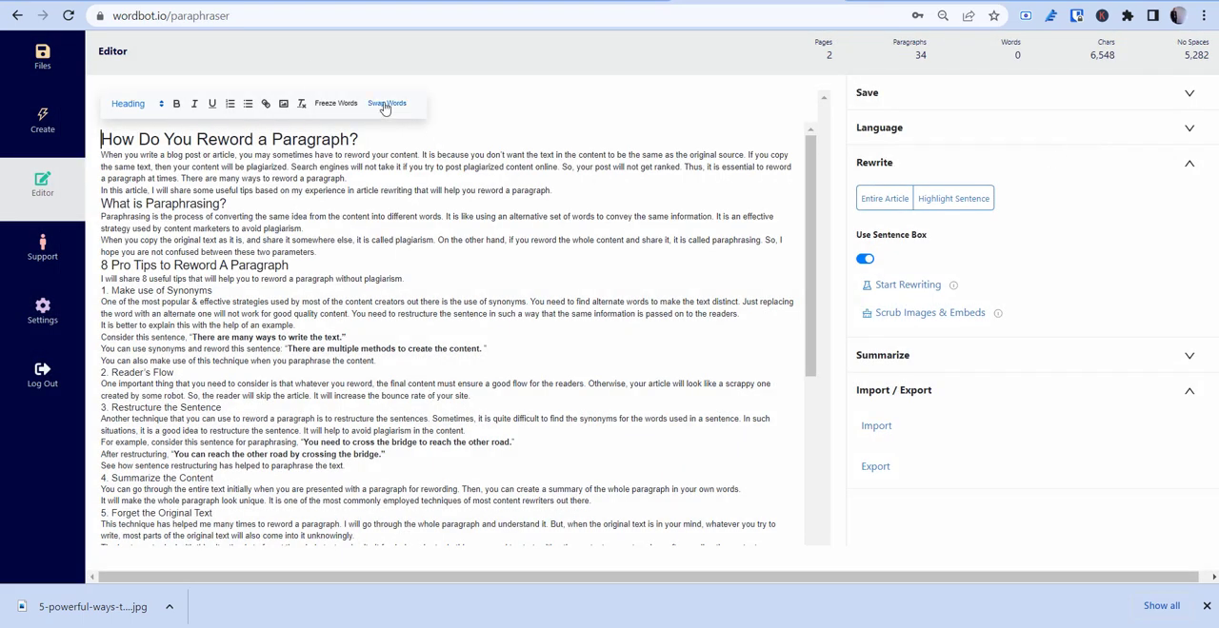